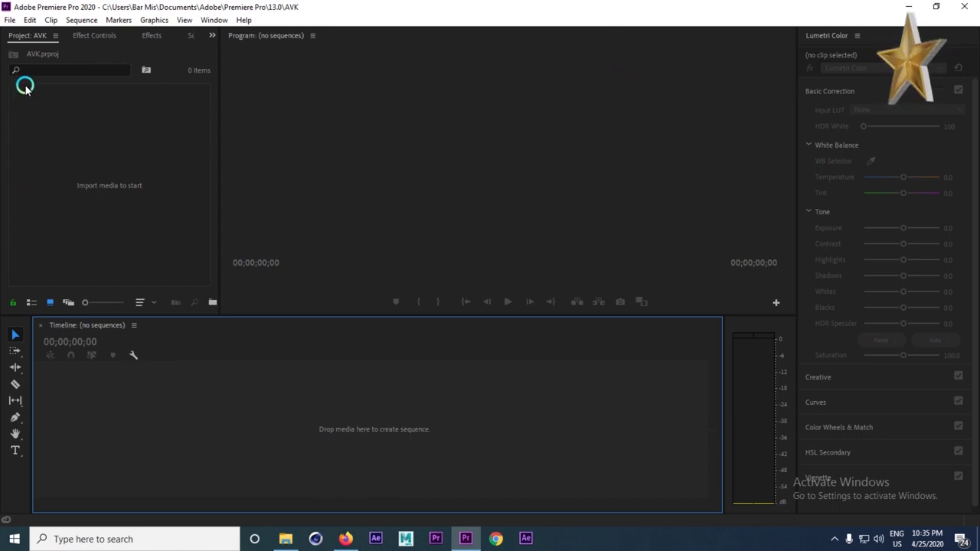
# - Import all the video clips and photos into the Project panel
pyautogui.doubleClick(92, 184)
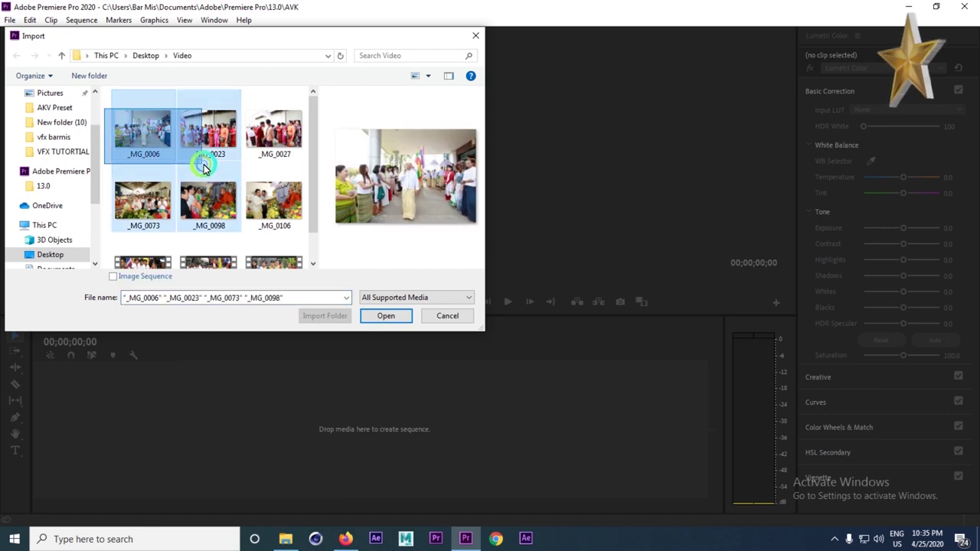
pyautogui.moveTo(105, 113); pyautogui.dragTo(328, 317)
pyautogui.click(393, 324)
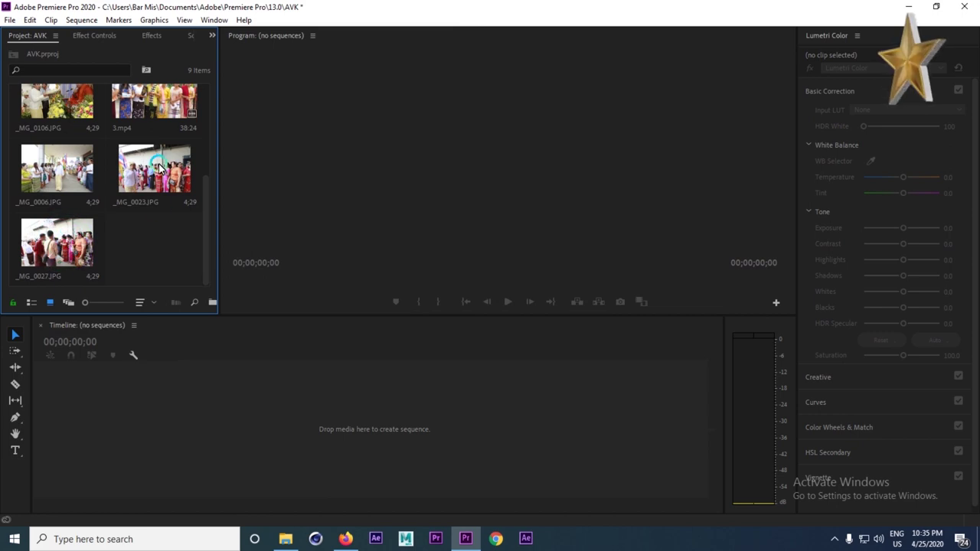
# - Start a new sequence with 2.mp4, then 3.mp4 and 1.mp4 placed end to end
pyautogui.scroll(3, 138, 180)
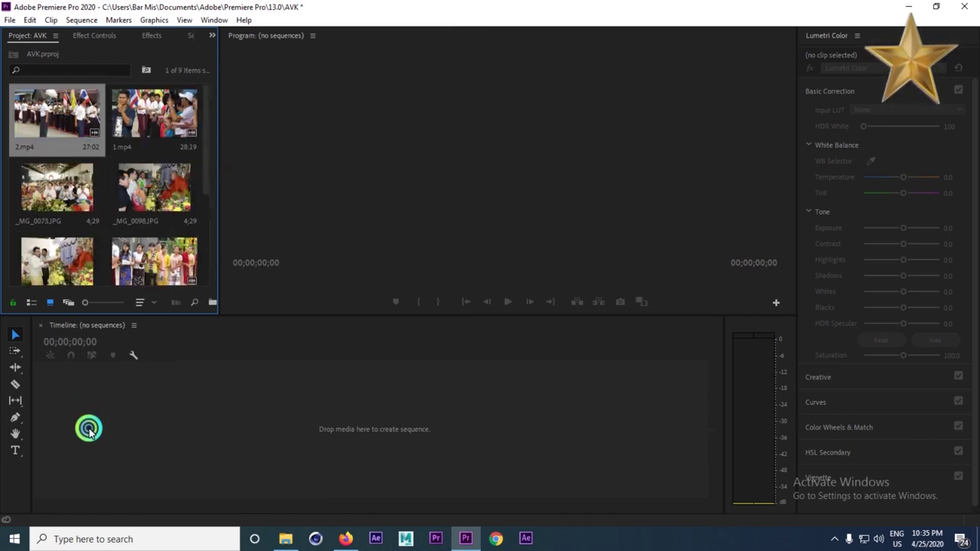
pyautogui.moveTo(58, 127); pyautogui.dragTo(88, 432)
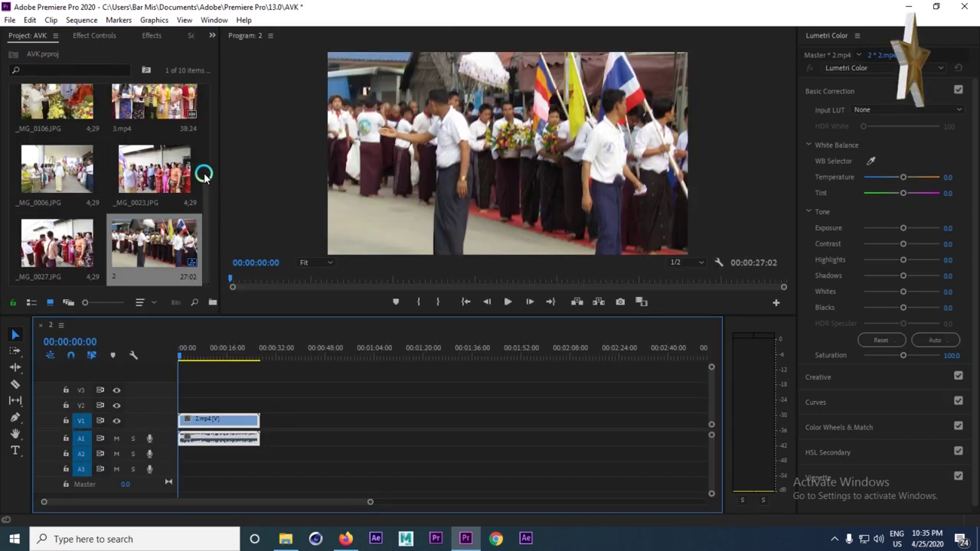
pyautogui.moveTo(137, 114); pyautogui.dragTo(262, 439)
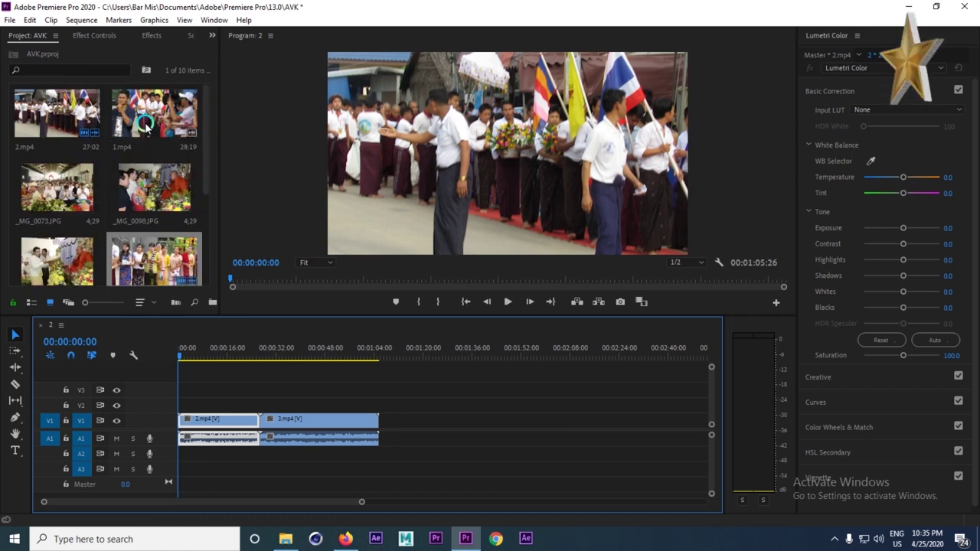
pyautogui.moveTo(138, 111); pyautogui.dragTo(382, 425)
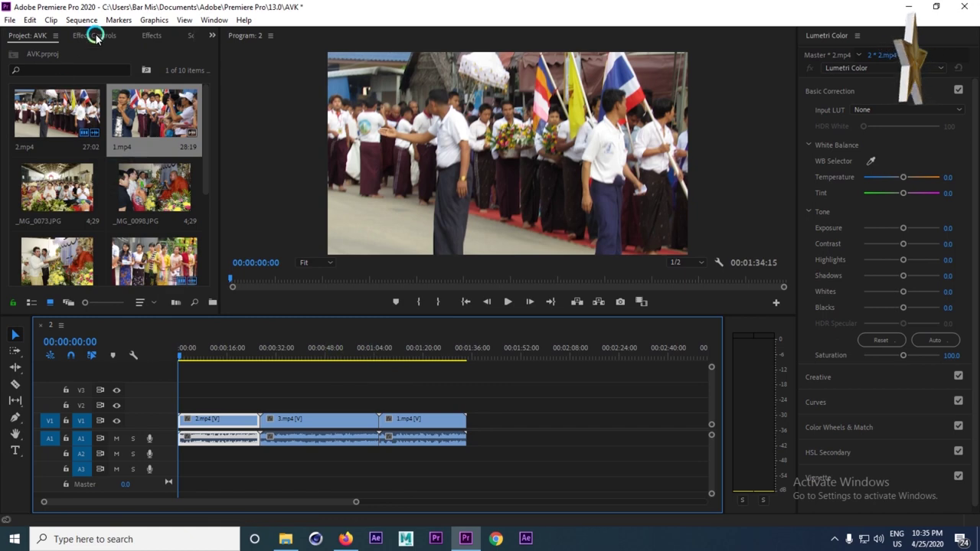
pyautogui.click(153, 36)
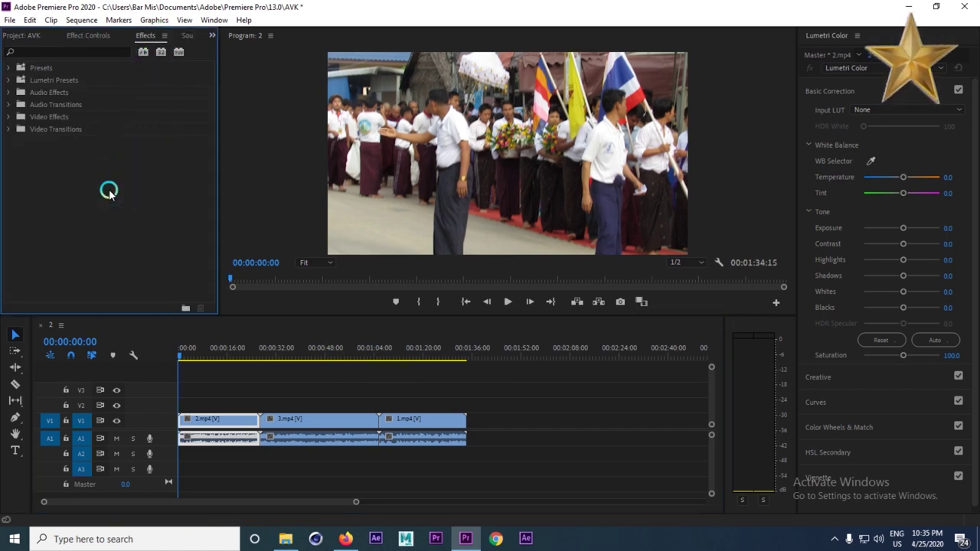
pyautogui.click(285, 539)
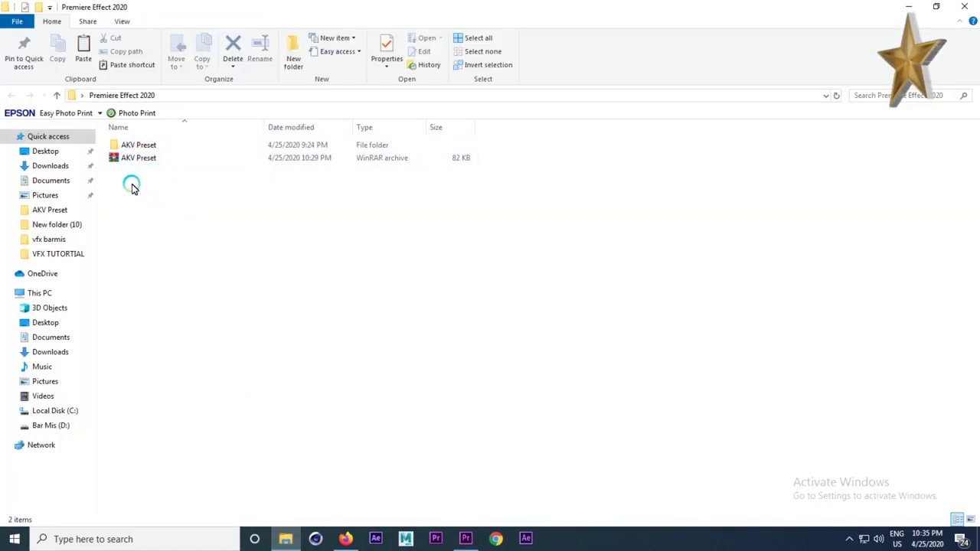
# - Open the AKV Preset folder in File Explorer to locate the AKV preset file, then return to Premiere Pro
pyautogui.click(164, 146)
pyautogui.doubleClick(169, 146)
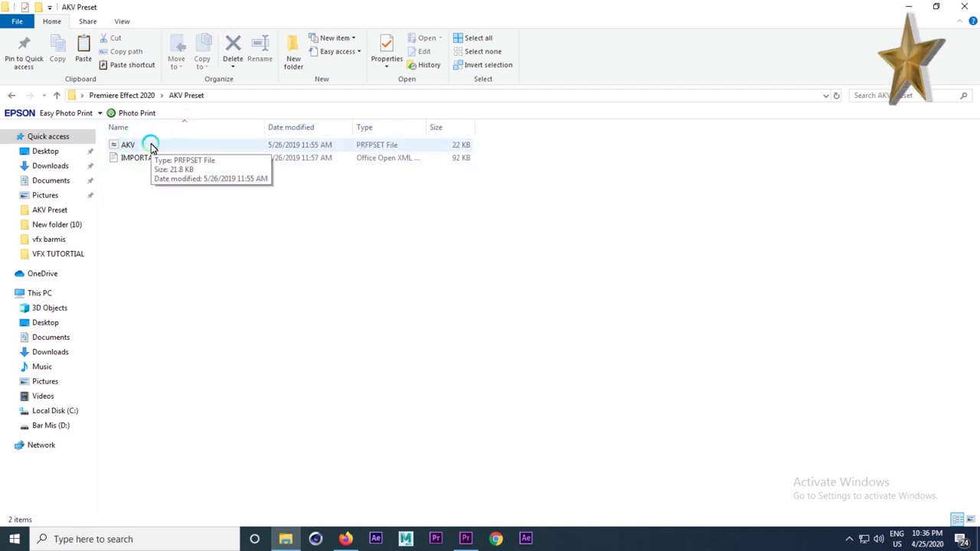
pyautogui.click(463, 537)
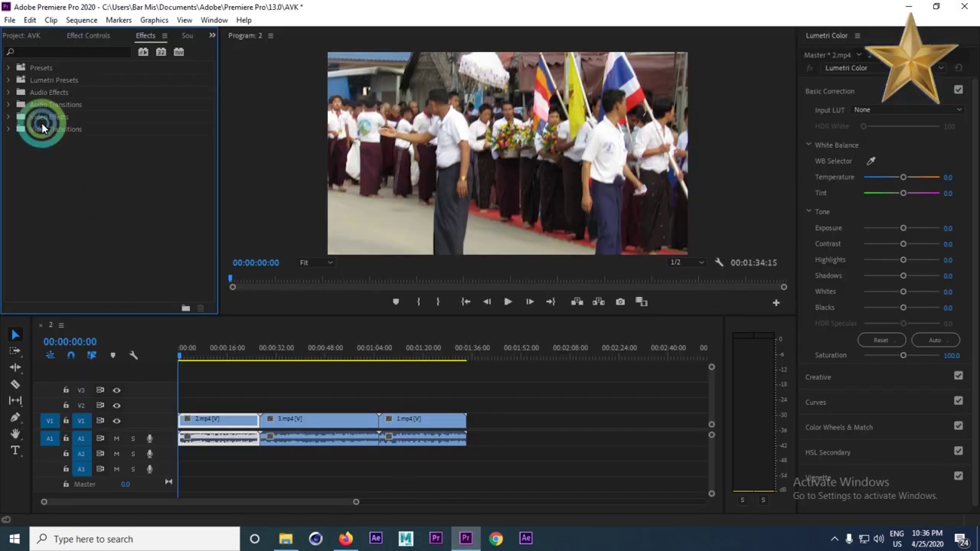
# - Expand the Presets folder and begin a preset import, browsing to the Desktop
pyautogui.click(11, 71)
pyautogui.click(10, 69)
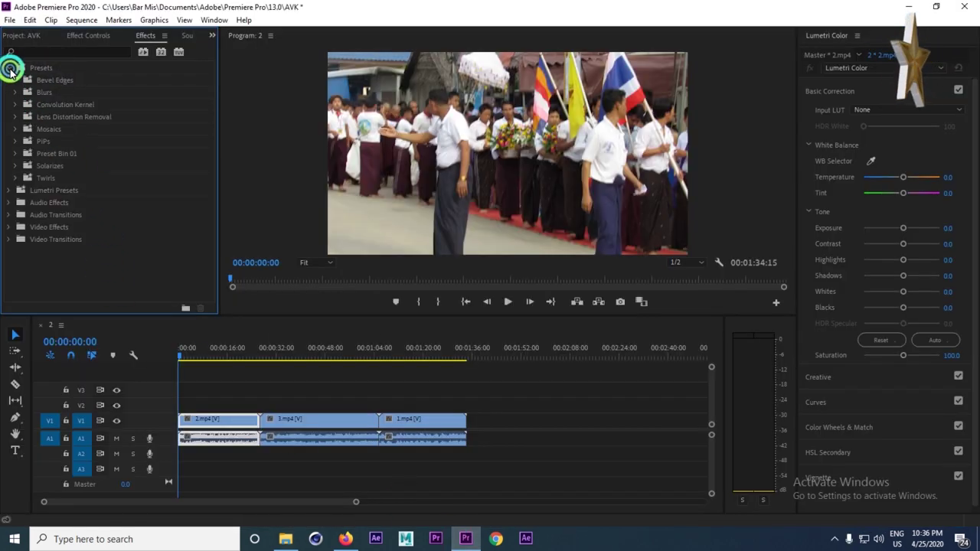
pyautogui.rightClick(144, 116)
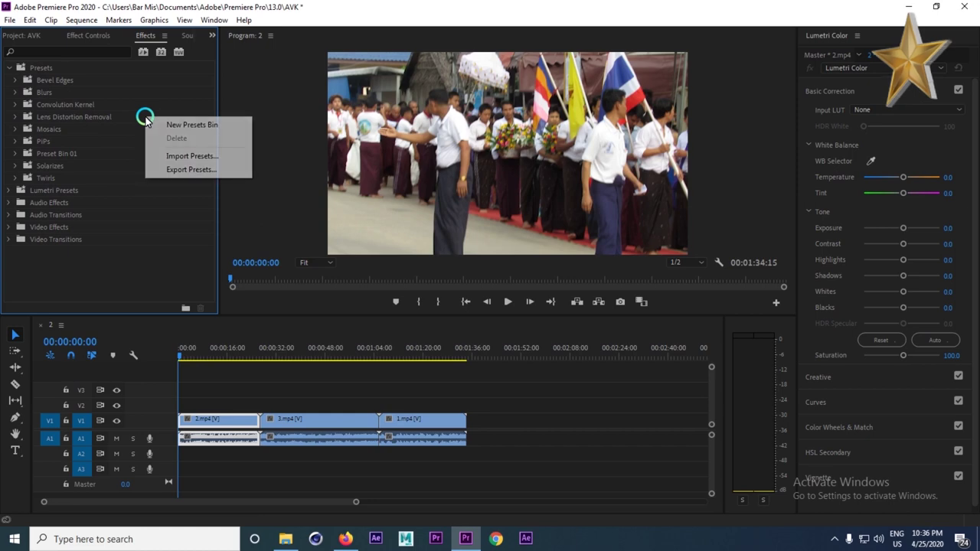
pyautogui.click(205, 157)
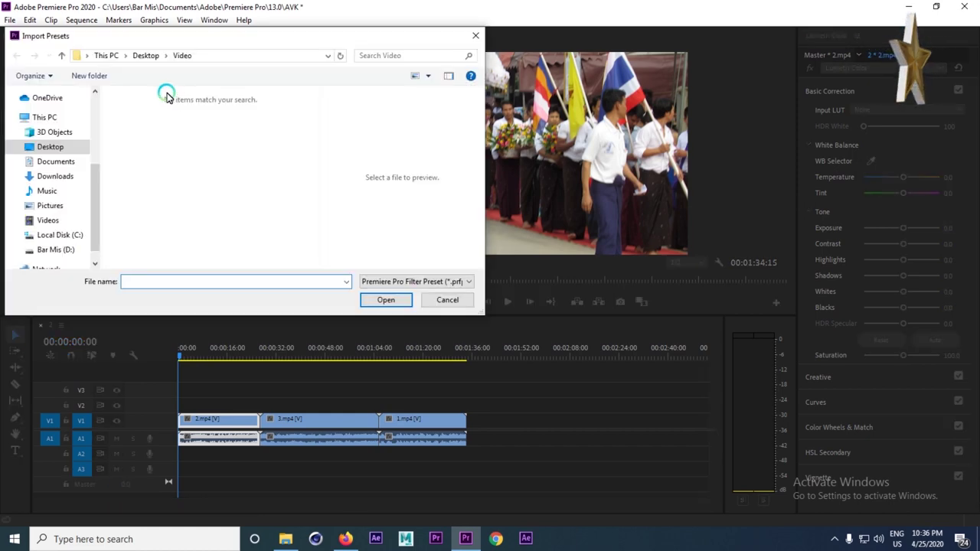
pyautogui.click(65, 150)
pyautogui.scroll(-1, 222, 185)
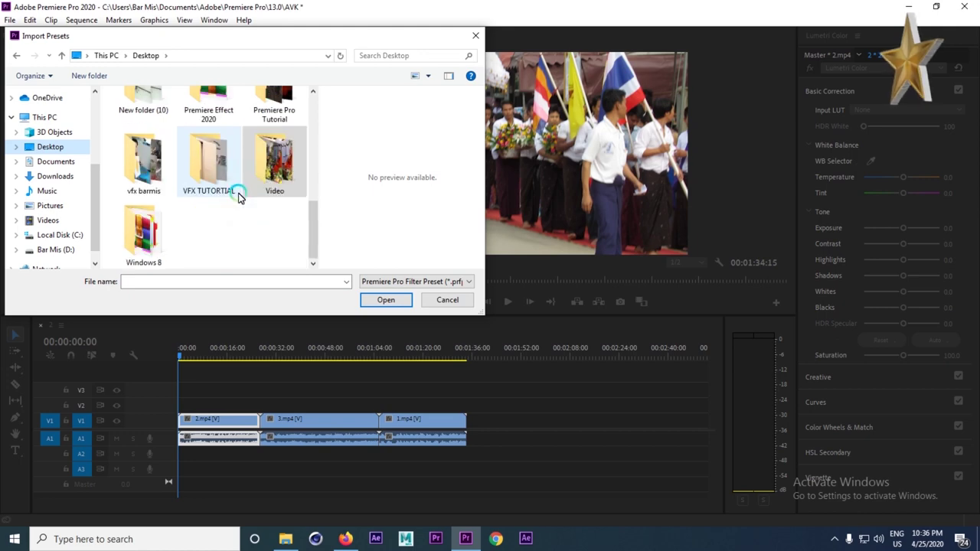
# - Import the AKV preset from Premiere Effect 2020 > AKV Preset and expand the AKV FAST SEAMLESS SAMPLE PACK
pyautogui.doubleClick(211, 121)
pyautogui.click(159, 115)
pyautogui.doubleClick(159, 114)
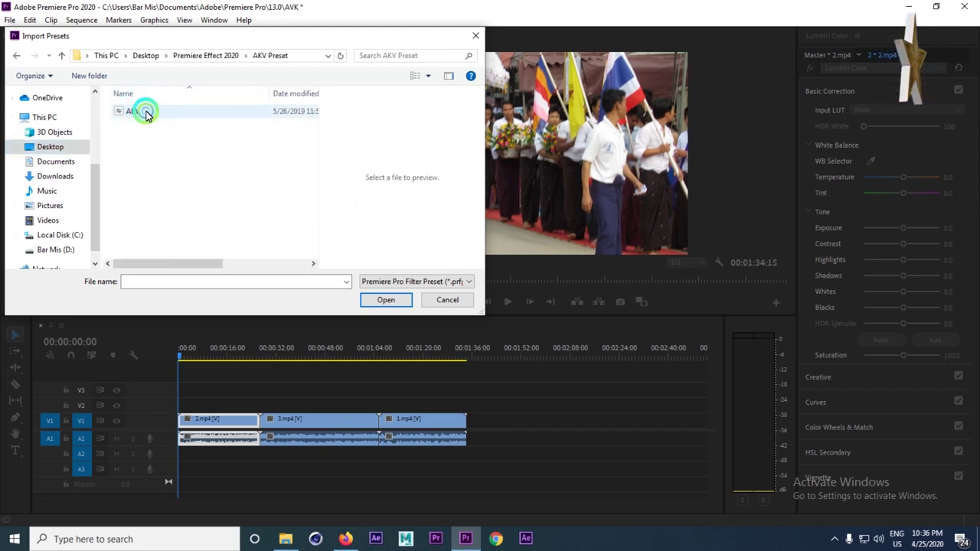
pyautogui.click(147, 113)
pyautogui.click(383, 299)
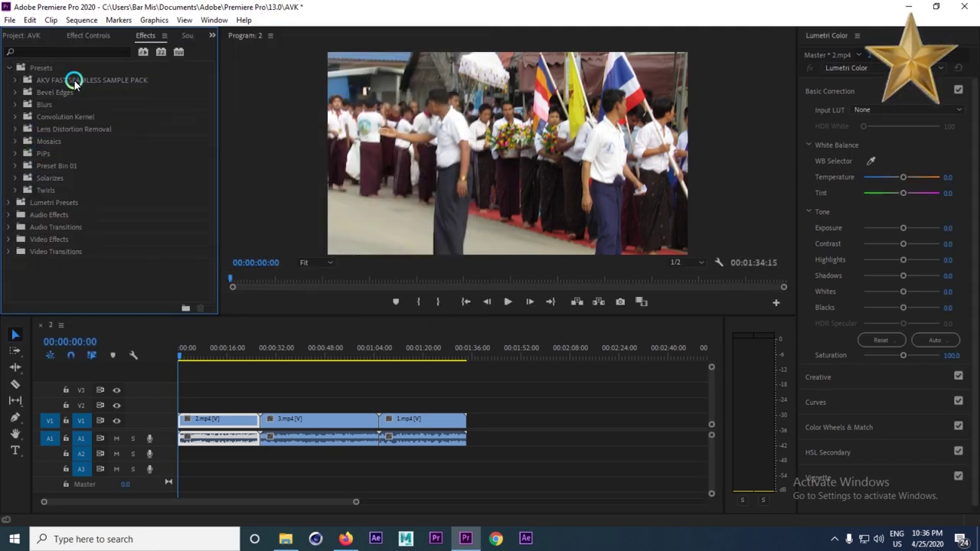
pyautogui.click(17, 81)
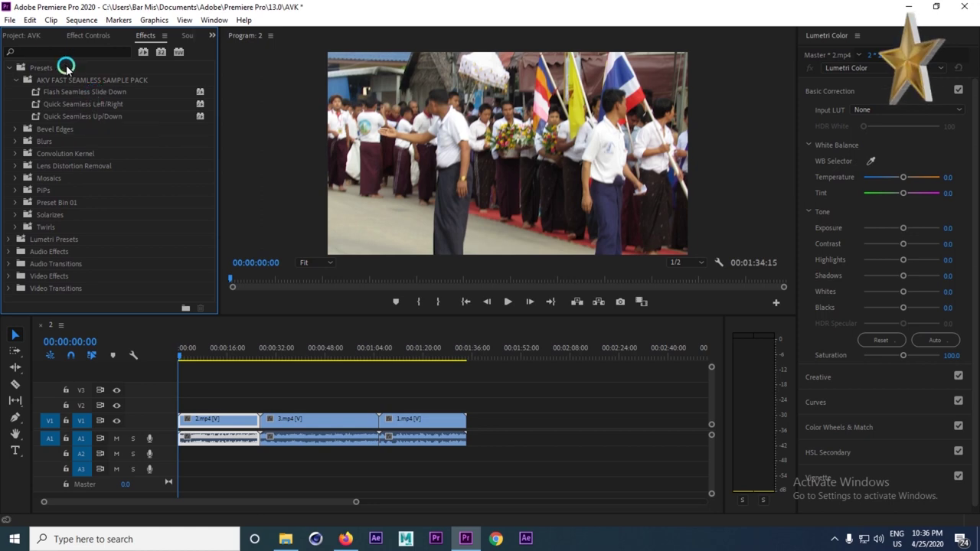
pyautogui.click(18, 36)
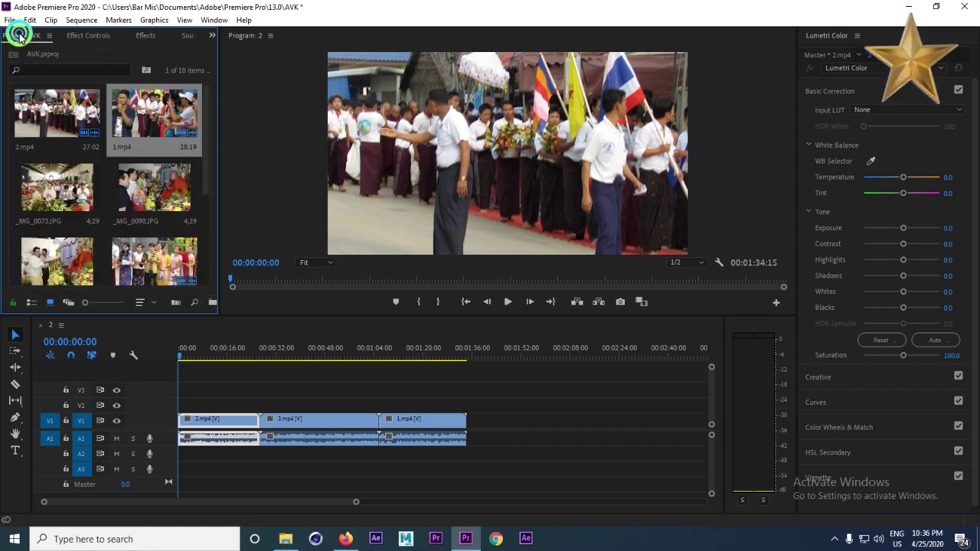
# - Create a 1920×1080 Adjustment Layer in the Project bin and drop it onto track V2
pyautogui.click(138, 121)
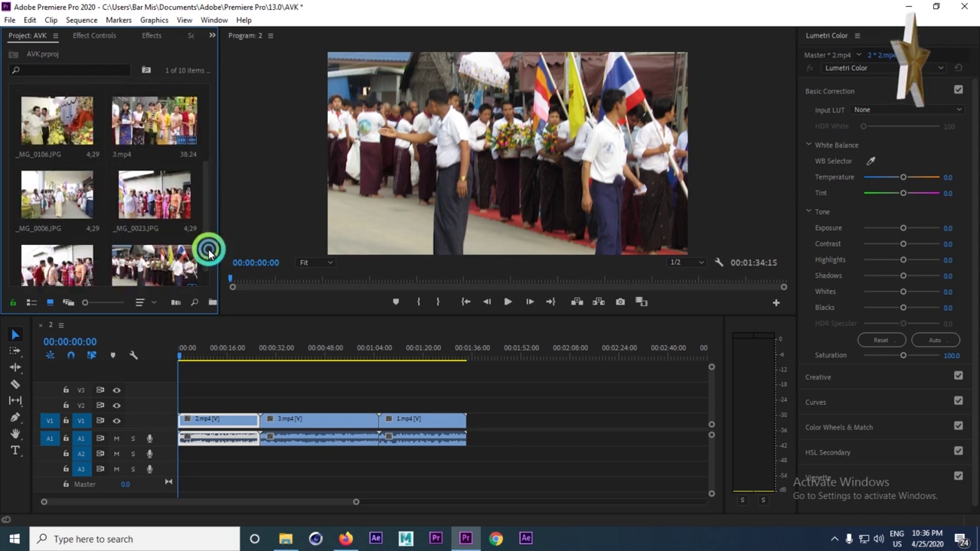
pyautogui.moveTo(205, 166); pyautogui.dragTo(212, 269)
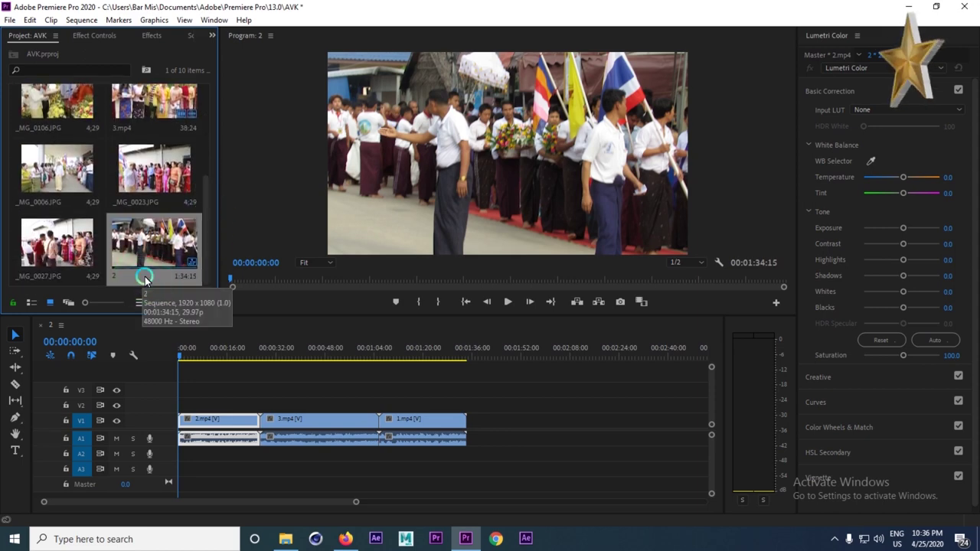
pyautogui.rightClick(143, 278)
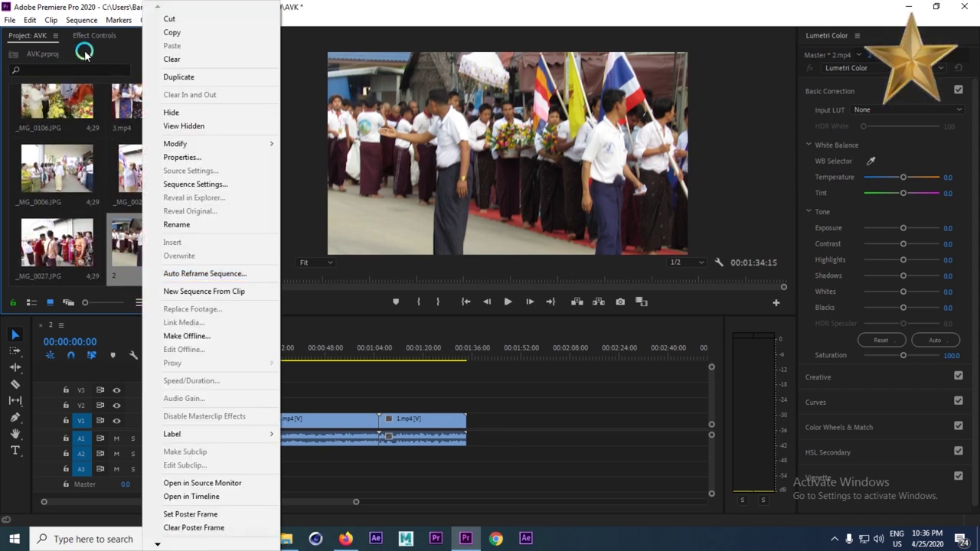
pyautogui.click(82, 49)
pyautogui.rightClick(90, 55)
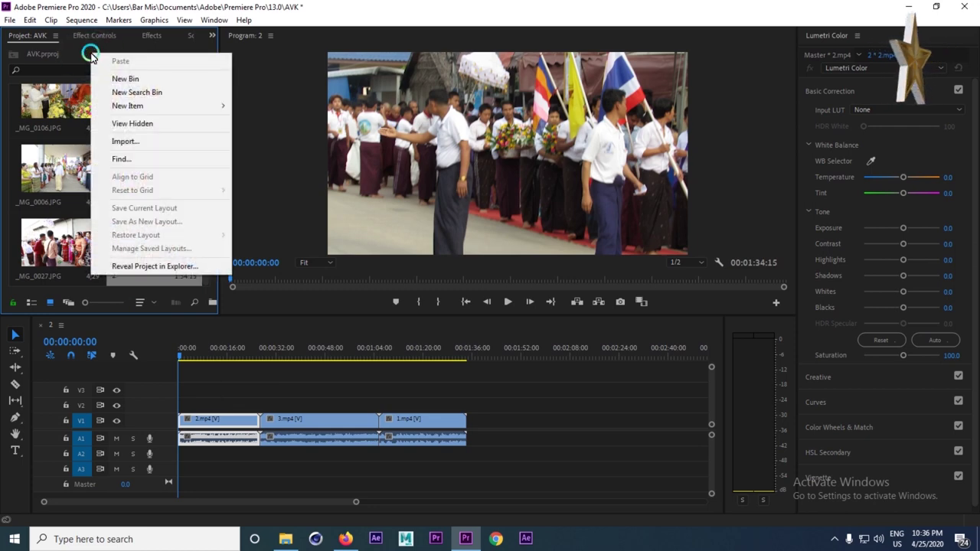
pyautogui.moveTo(149, 105)
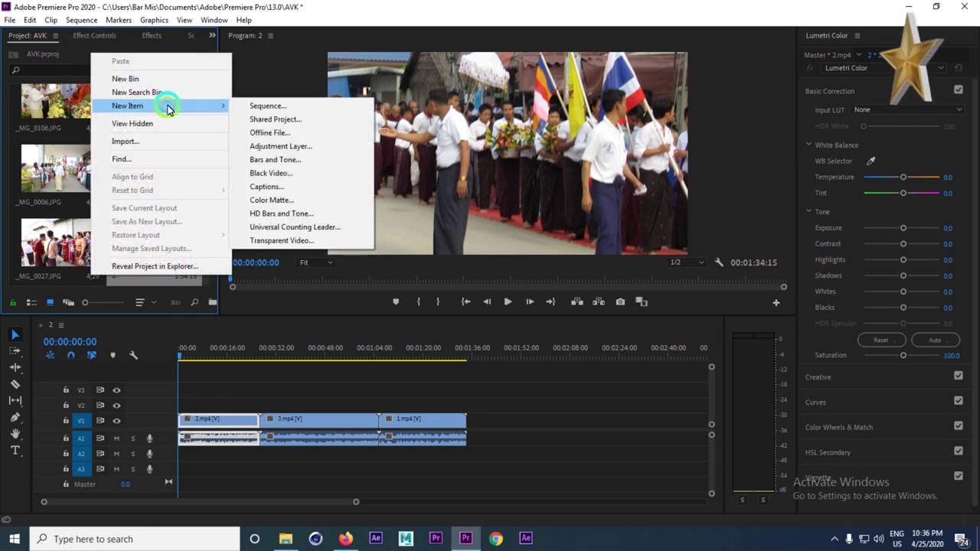
pyautogui.click(287, 151)
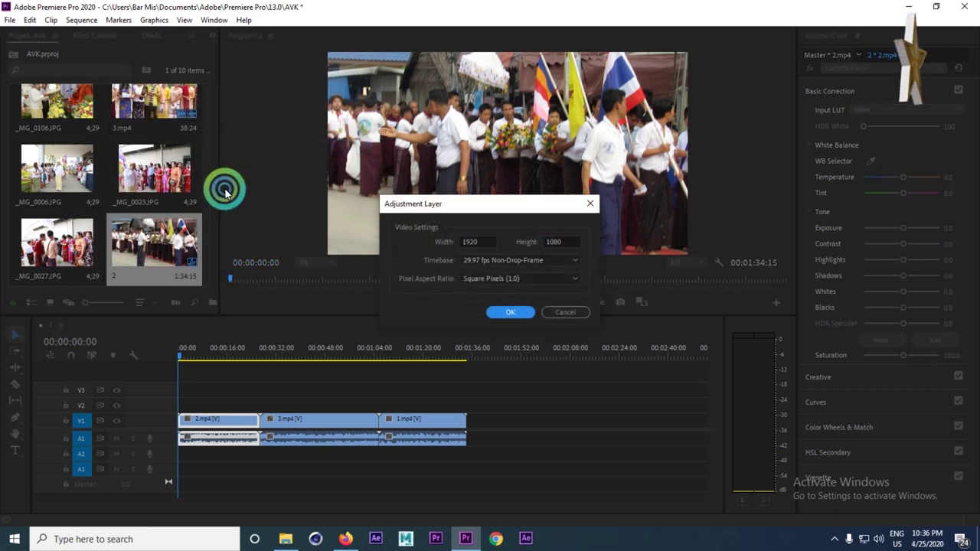
pyautogui.click(513, 312)
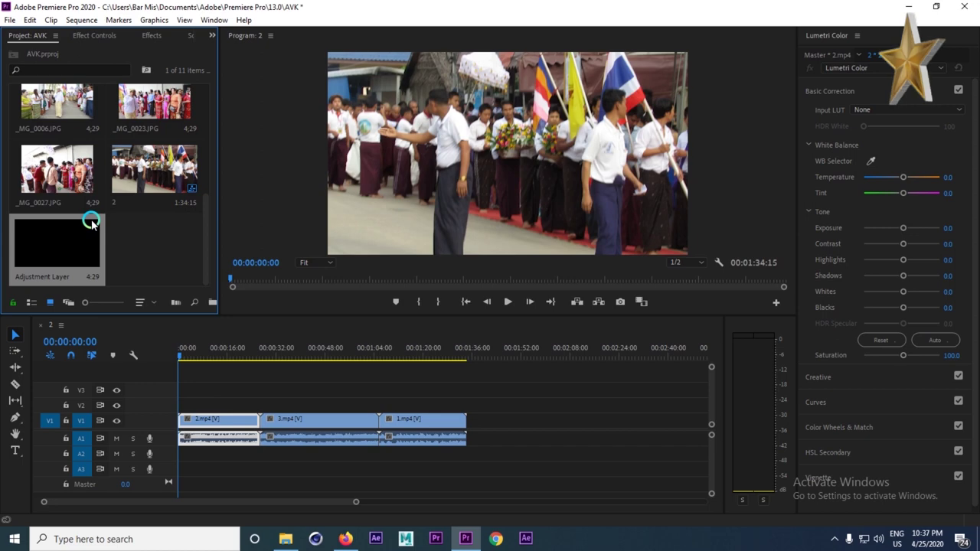
pyautogui.moveTo(72, 252); pyautogui.dragTo(253, 407)
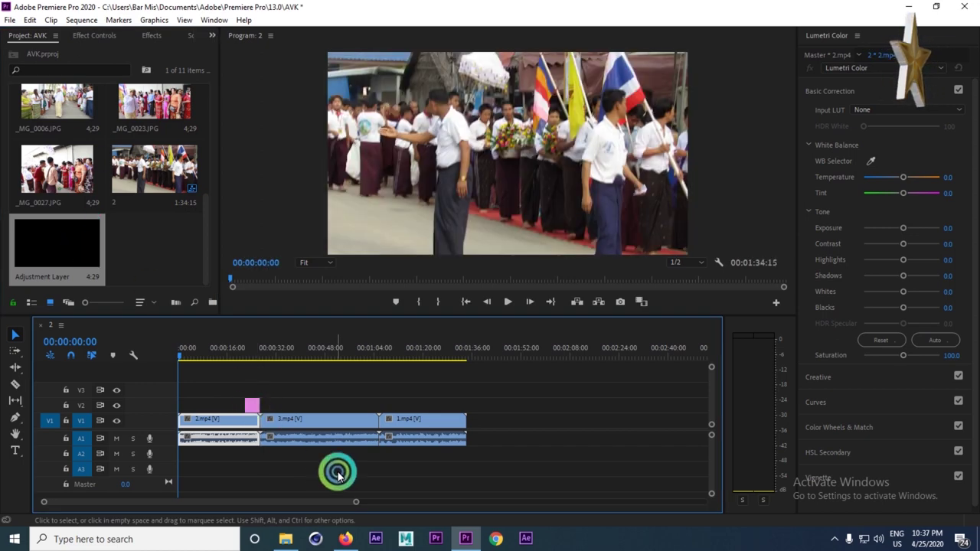
# - Position the adjustment layer on V2 across the 2.mp4–3.mp4 cut and preview that cut
pyautogui.moveTo(358, 504); pyautogui.dragTo(320, 504)
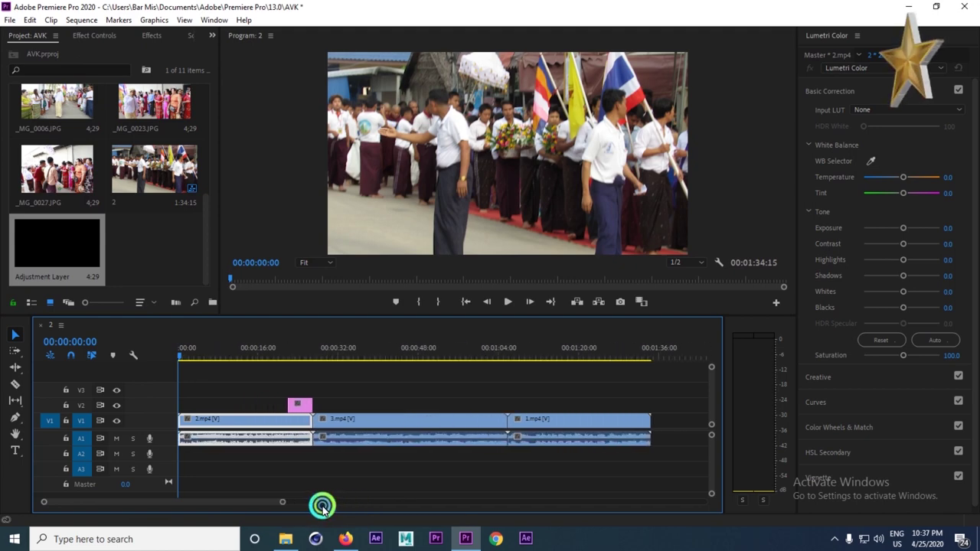
pyautogui.moveTo(299, 411); pyautogui.dragTo(314, 409)
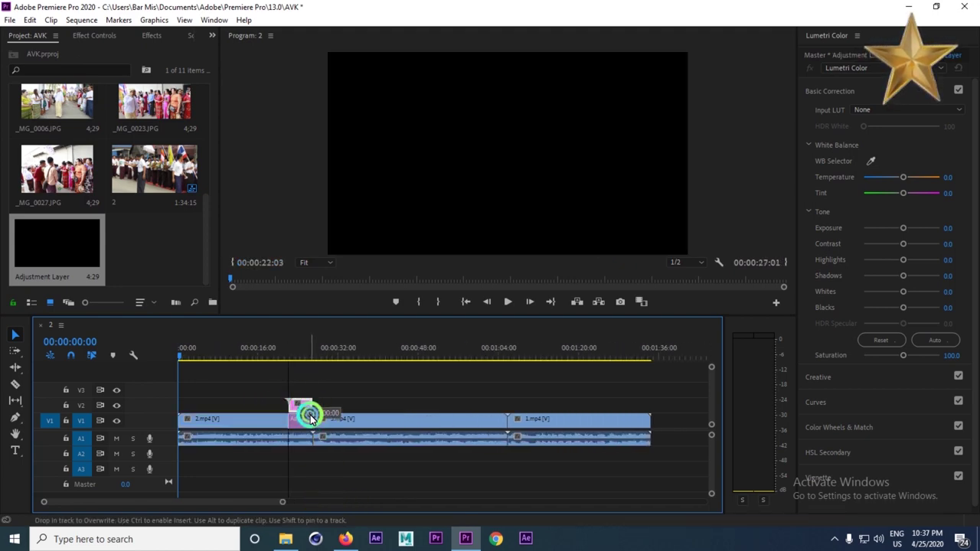
pyautogui.moveTo(314, 410); pyautogui.dragTo(312, 406)
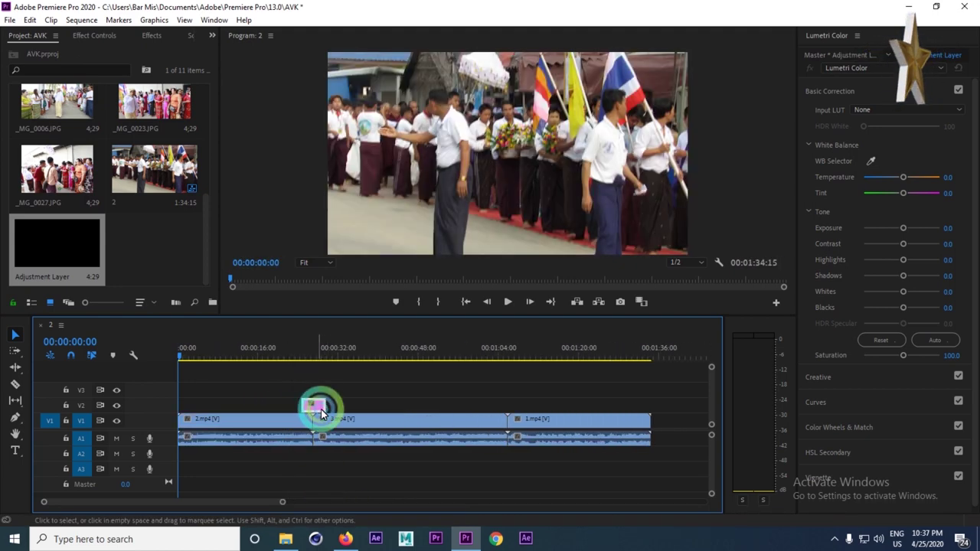
pyautogui.click(297, 350)
pyautogui.click(507, 302)
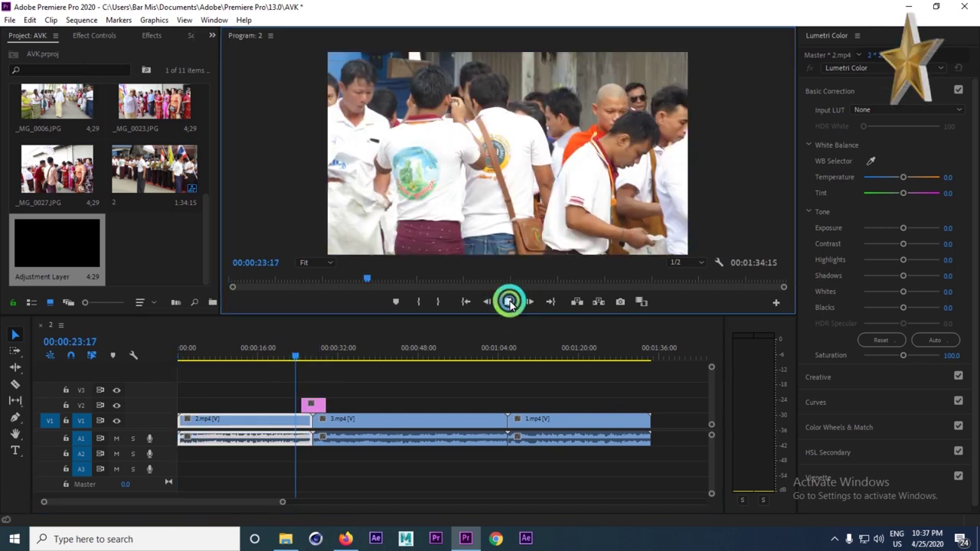
pyautogui.click(509, 301)
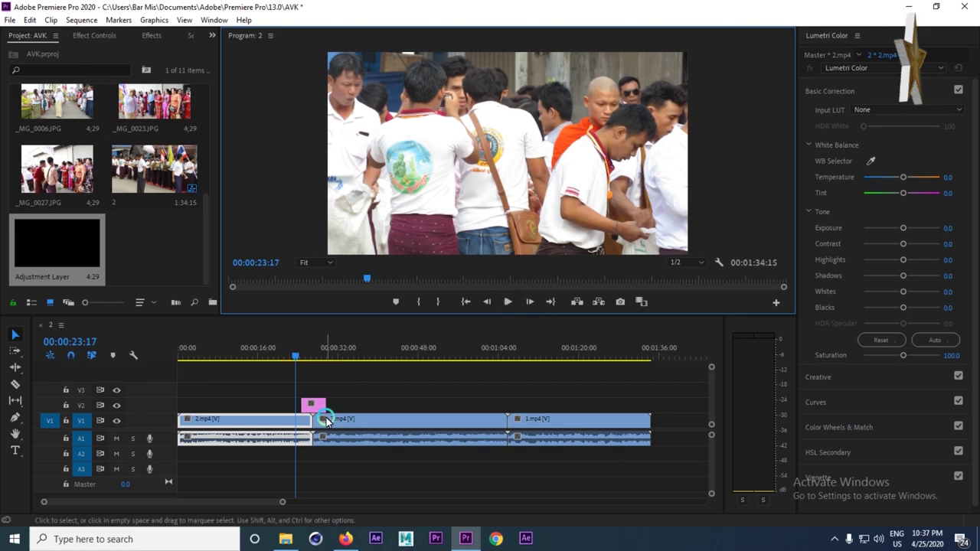
pyautogui.click(508, 302)
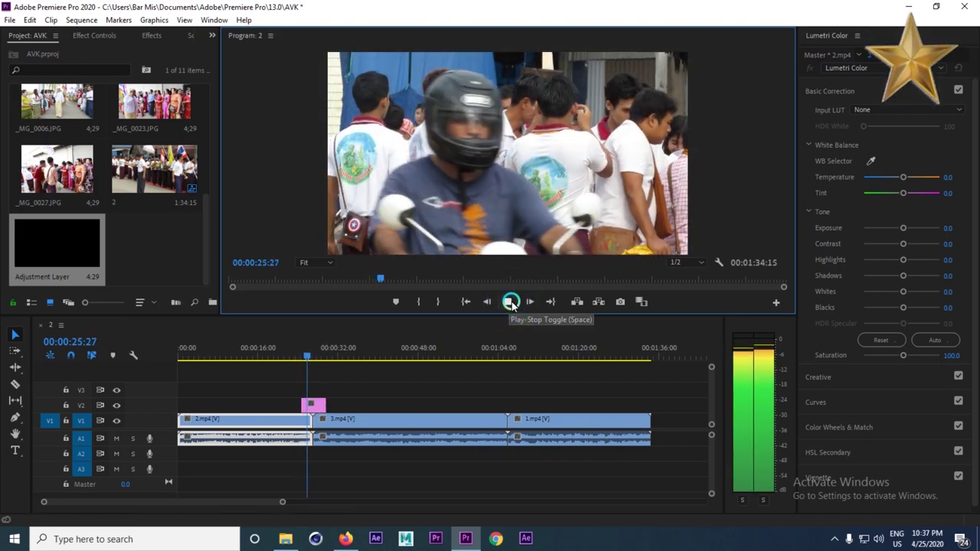
pyautogui.click(512, 303)
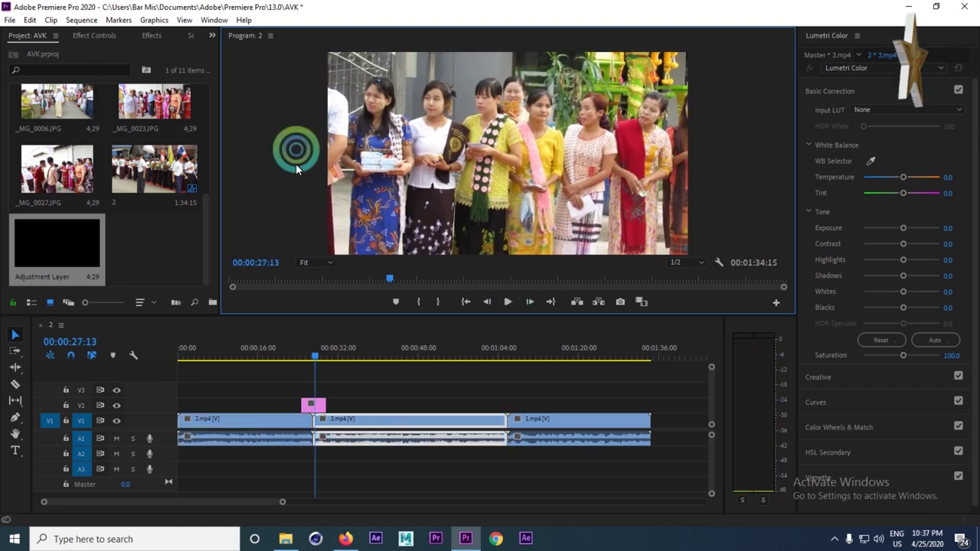
# - Trim the adjustment layer's right edge so it spans only briefly around the cut
pyautogui.moveTo(283, 503); pyautogui.dragTo(230, 502)
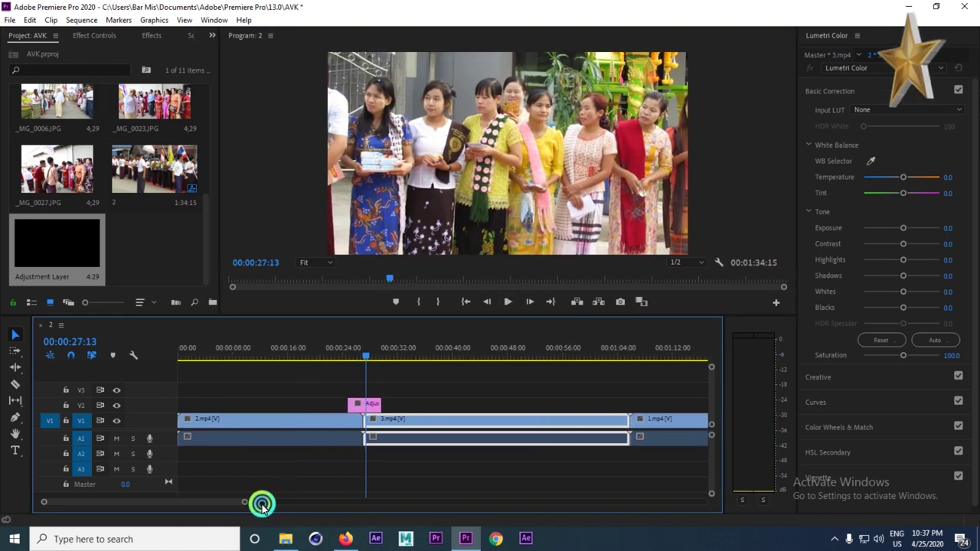
pyautogui.moveTo(464, 407); pyautogui.dragTo(433, 406)
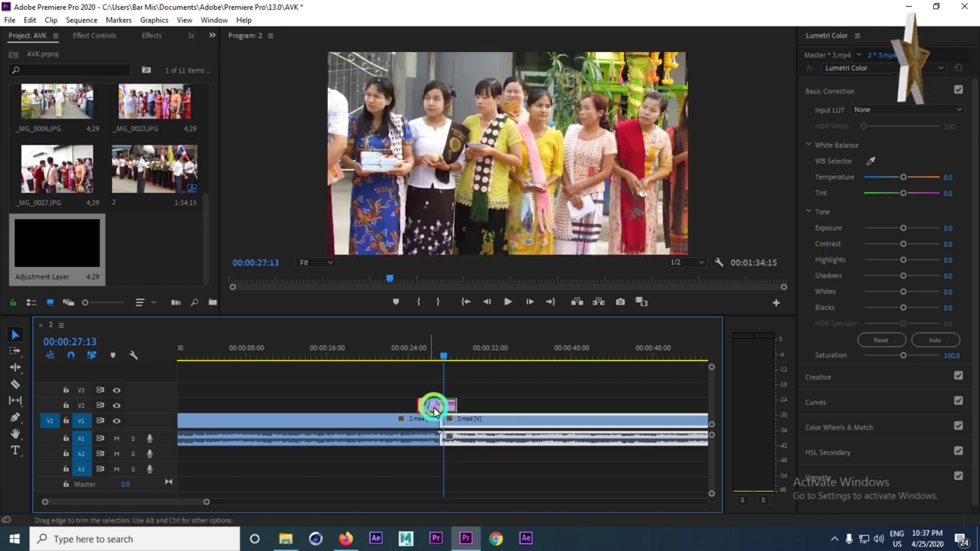
pyautogui.moveTo(207, 502); pyautogui.dragTo(260, 501)
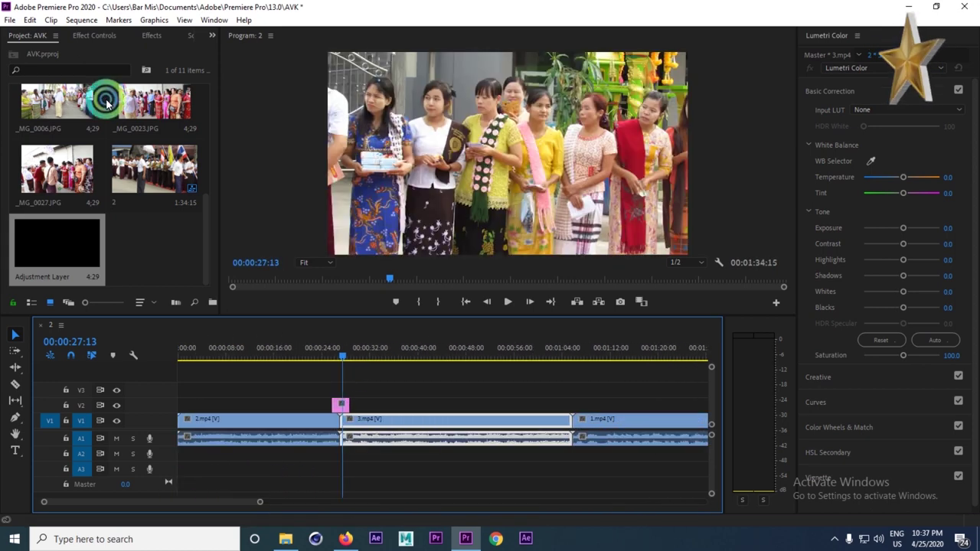
# - Apply the Flash Seamless Slide Down preset to the adjustment layer at the first cut
pyautogui.click(146, 35)
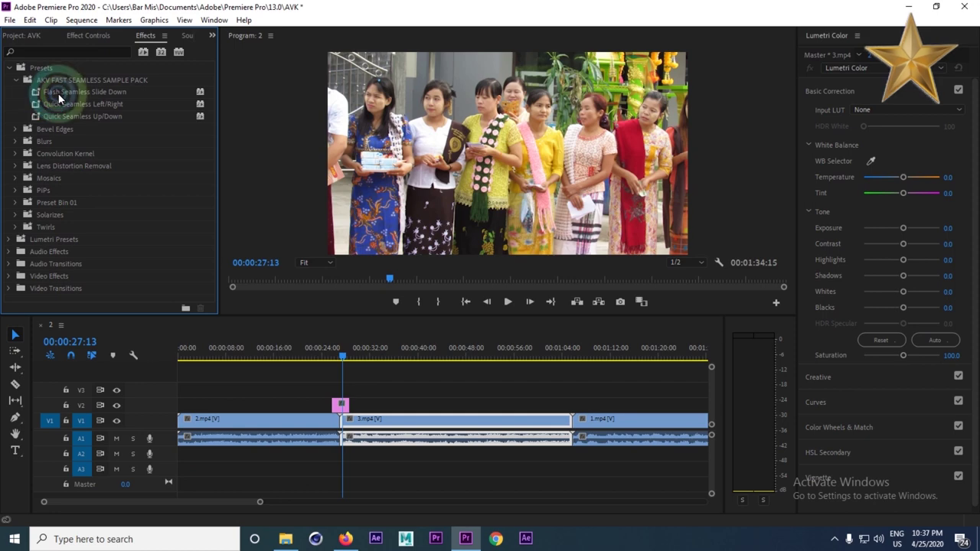
pyautogui.click(55, 93)
pyautogui.moveTo(56, 93); pyautogui.dragTo(345, 403)
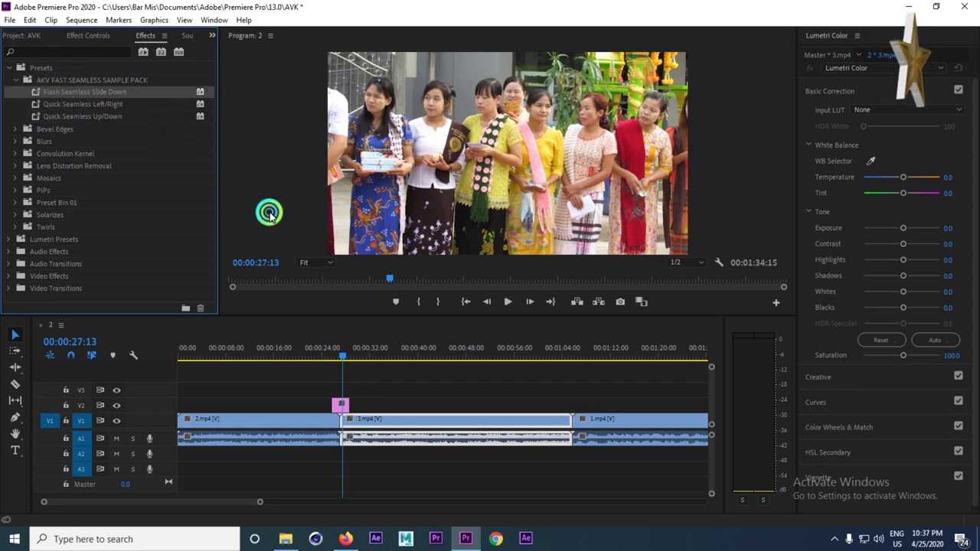
pyautogui.moveTo(344, 403); pyautogui.dragTo(343, 404)
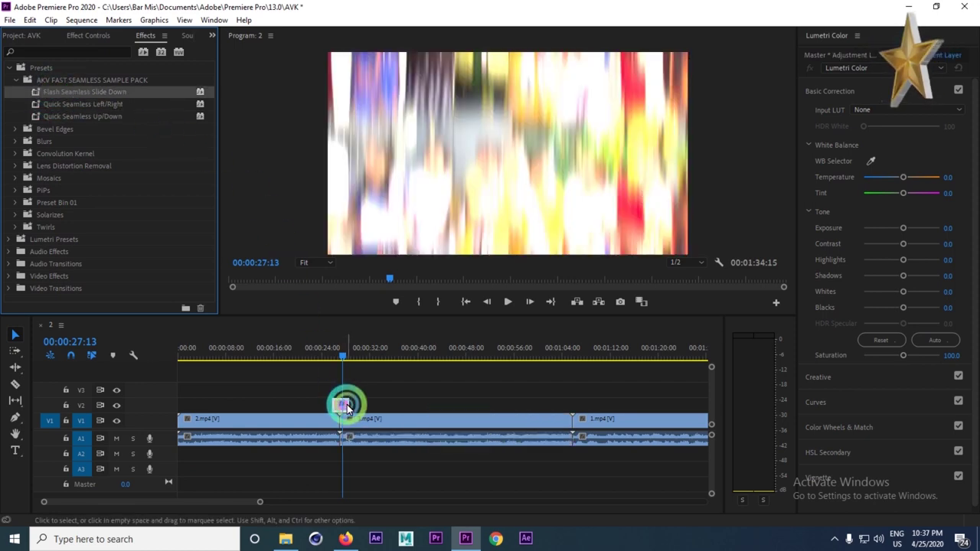
# - Play the 2.mp4–3.mp4 cut twice from just before it to check the slide transition
pyautogui.click(334, 351)
pyautogui.moveTo(334, 353); pyautogui.dragTo(330, 361)
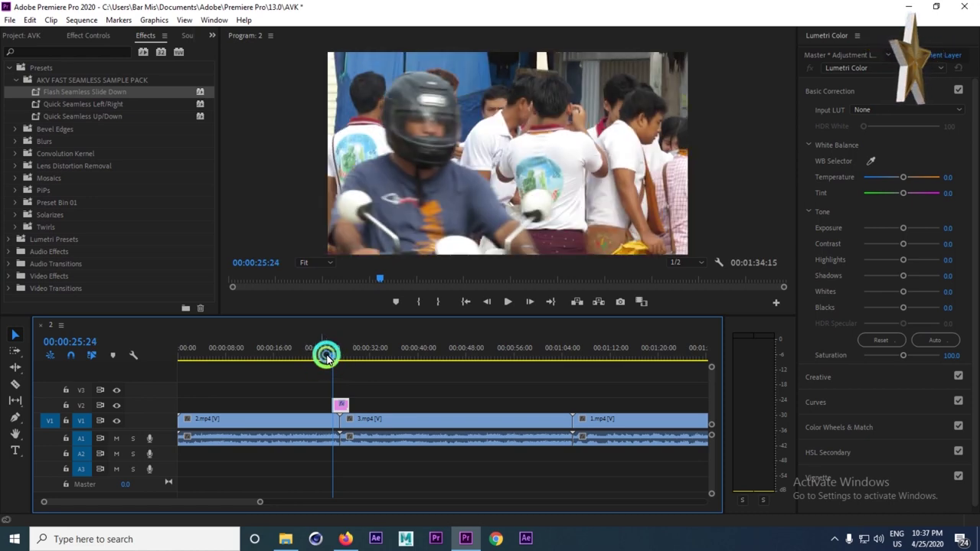
pyautogui.click(330, 349)
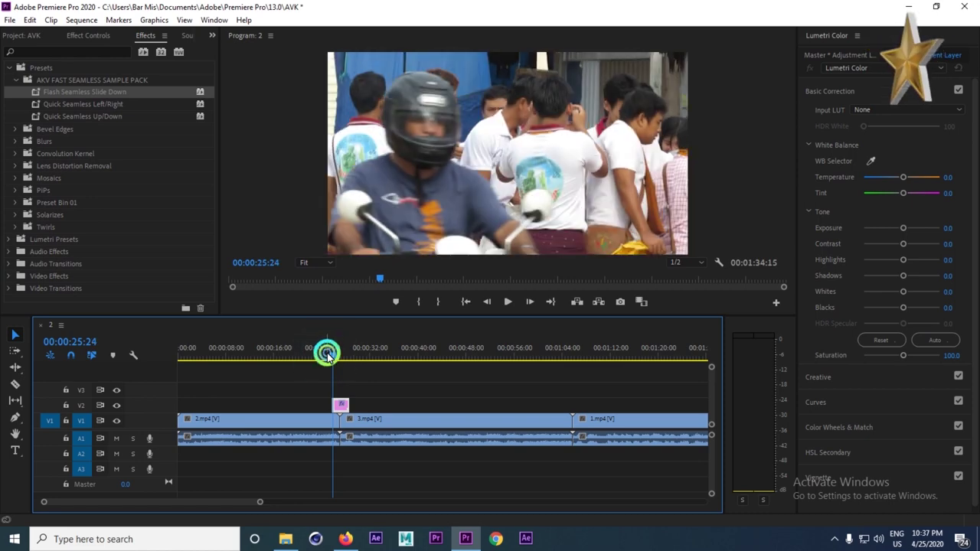
pyautogui.moveTo(329, 350); pyautogui.dragTo(324, 350)
pyautogui.click(508, 301)
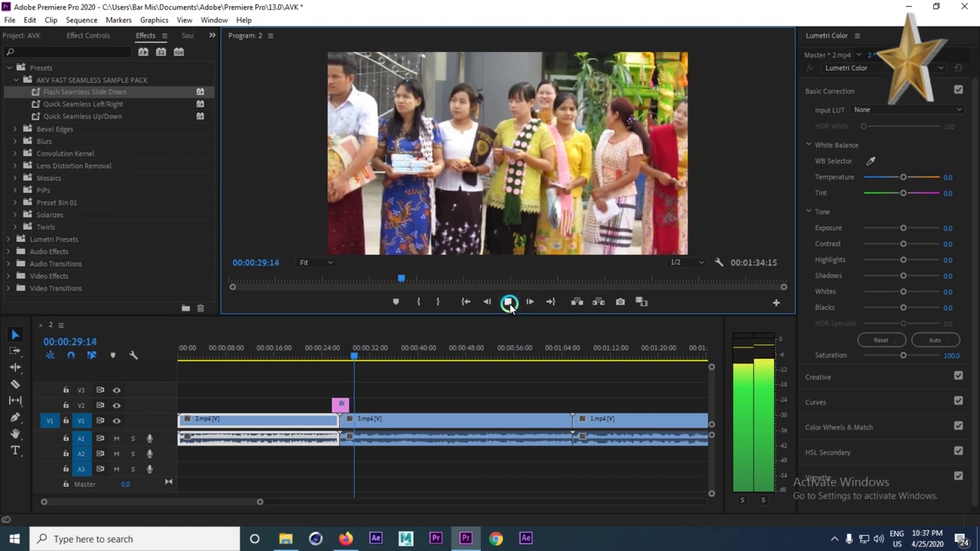
pyautogui.moveTo(321, 357); pyautogui.dragTo(326, 360)
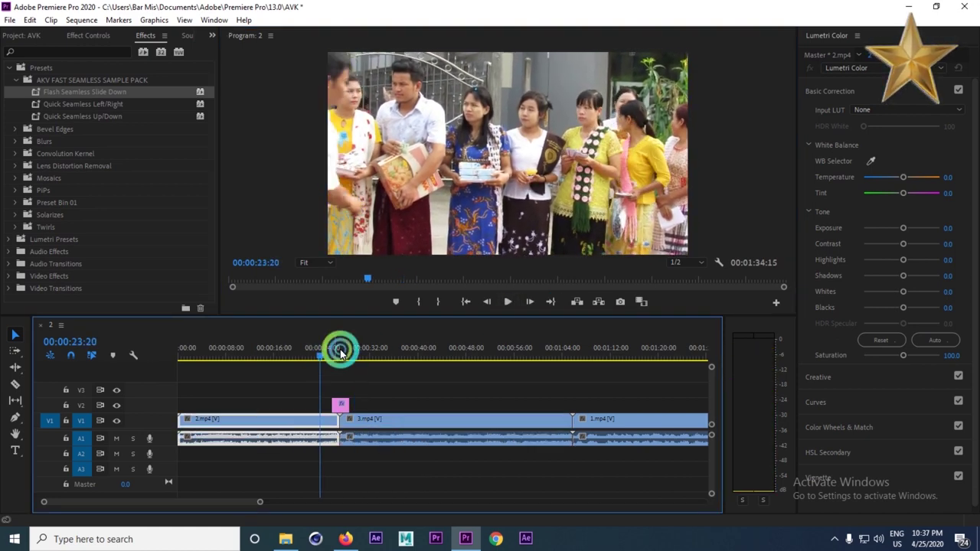
pyautogui.click(507, 302)
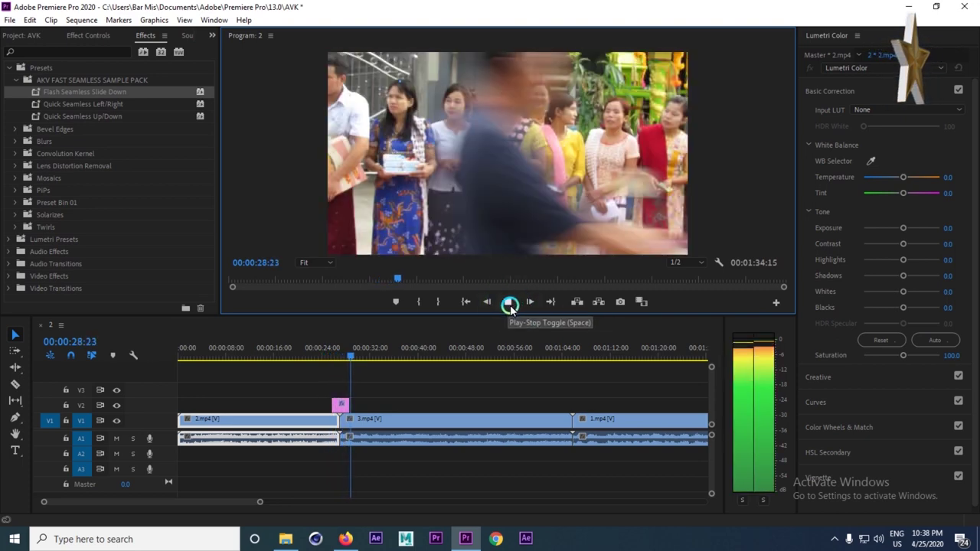
pyautogui.click(510, 304)
pyautogui.click(20, 38)
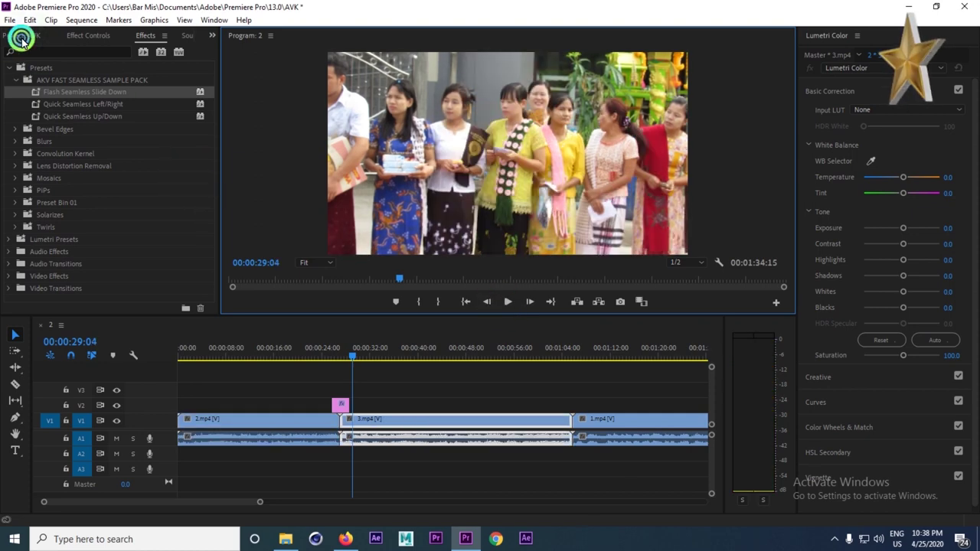
# - Place a second adjustment layer over the 3.mp4–1.mp4 cut and apply Quick Seamless Left/Right to it
pyautogui.moveTo(60, 247); pyautogui.dragTo(563, 405)
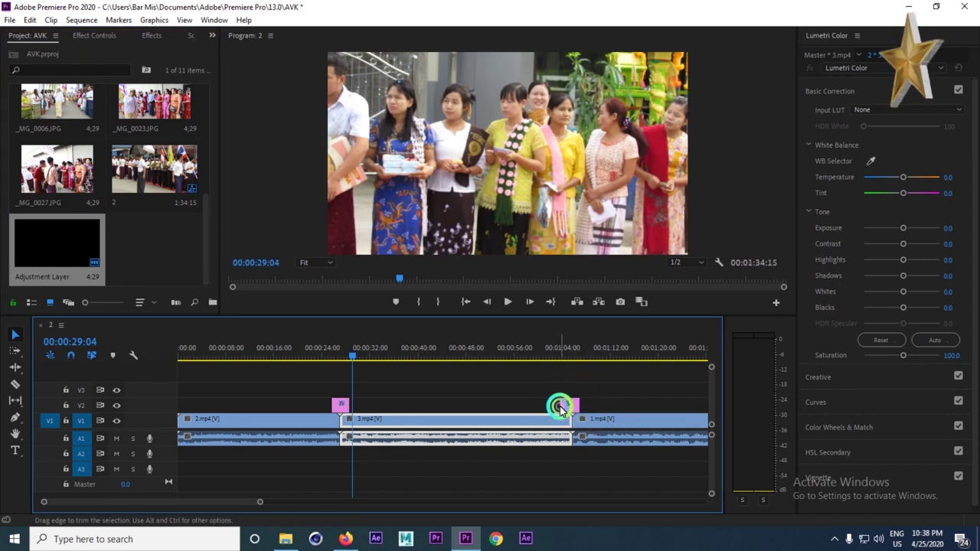
pyautogui.click(561, 402)
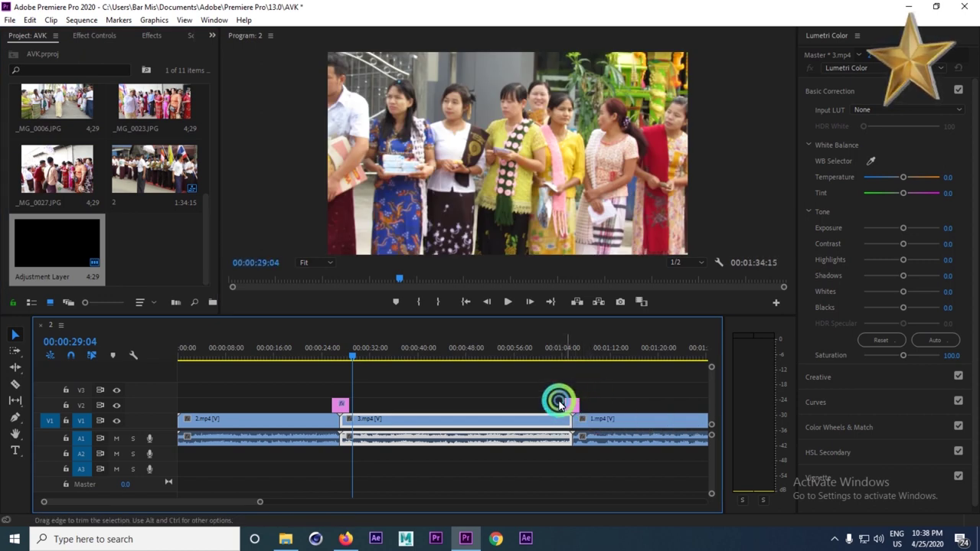
pyautogui.click(145, 35)
pyautogui.moveTo(57, 108); pyautogui.dragTo(574, 405)
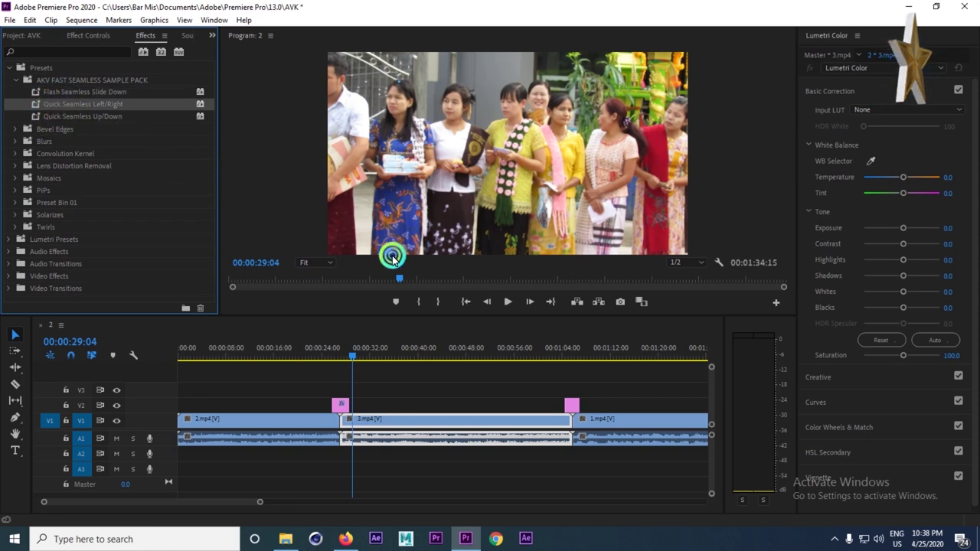
pyautogui.click(561, 353)
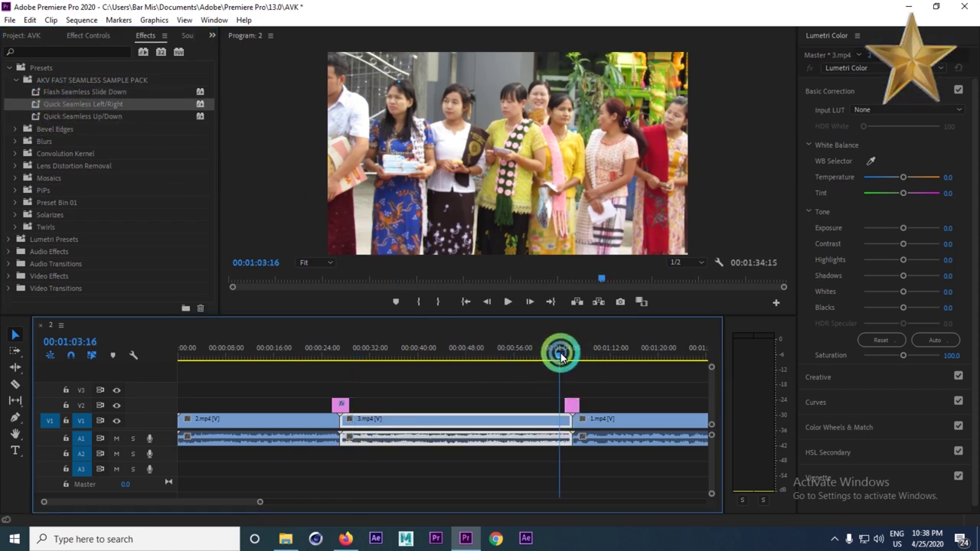
pyautogui.click(516, 302)
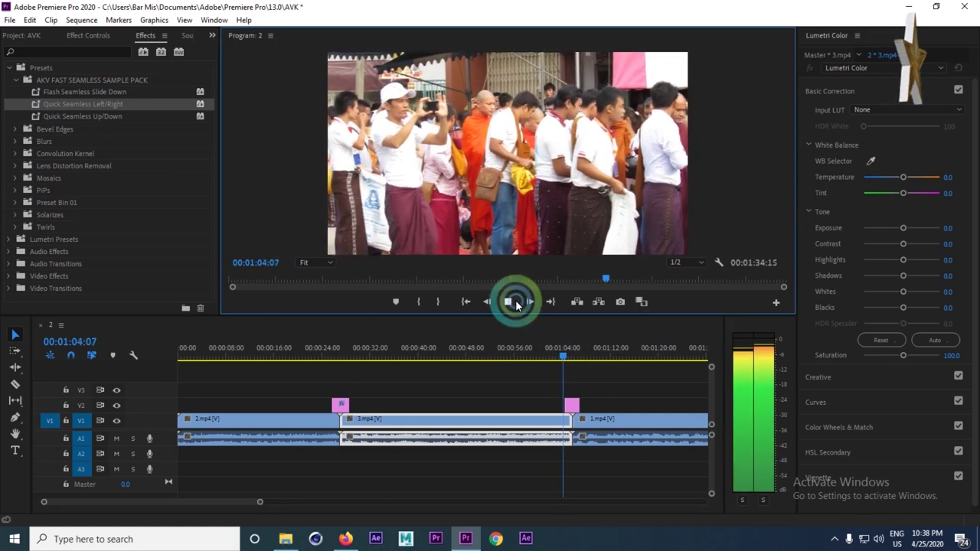
pyautogui.click(515, 302)
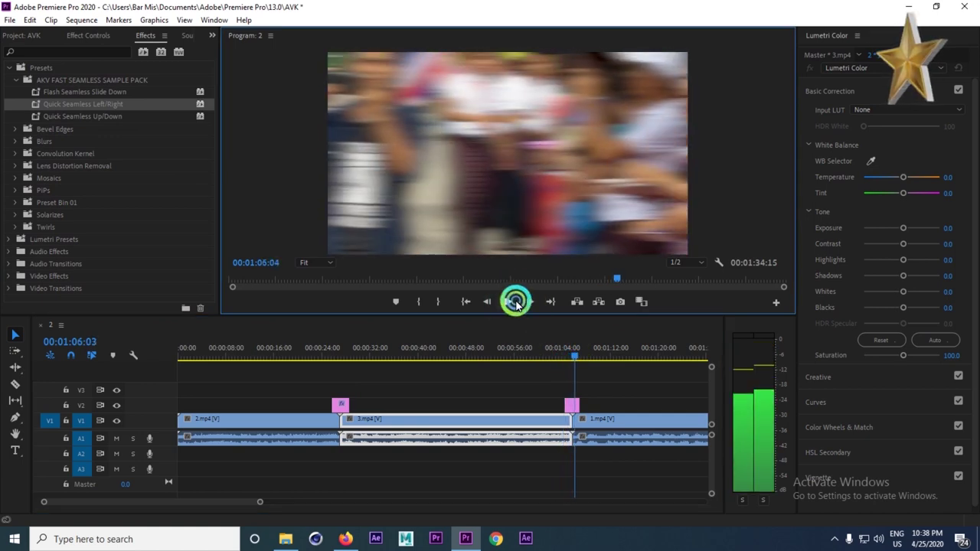
pyautogui.click(565, 364)
pyautogui.moveTo(565, 364); pyautogui.dragTo(570, 354)
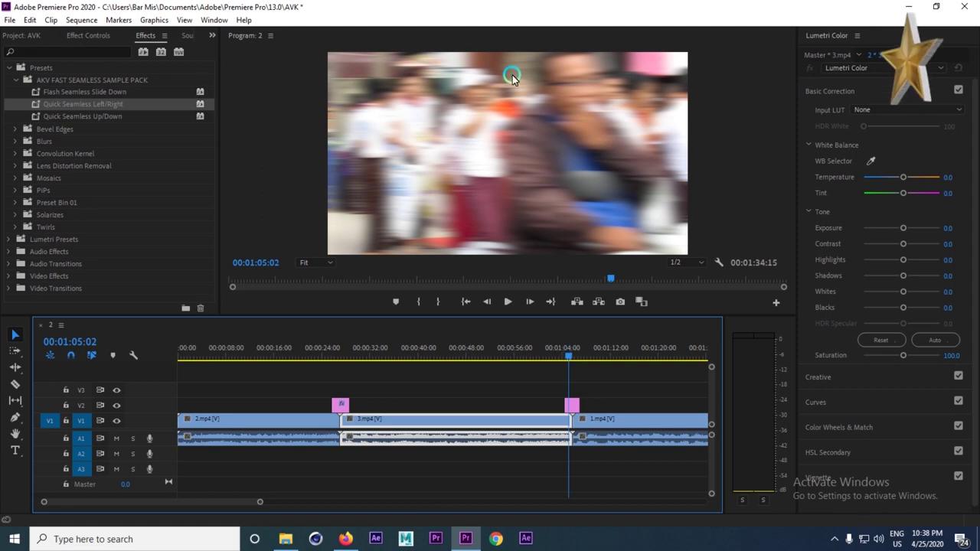
pyautogui.click(564, 356)
pyautogui.click(507, 300)
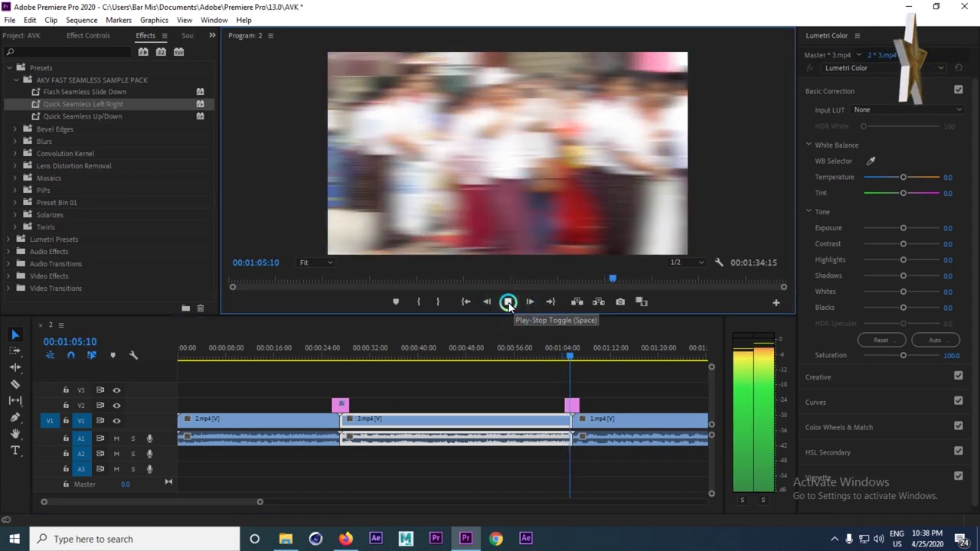
pyautogui.click(508, 300)
pyautogui.click(317, 477)
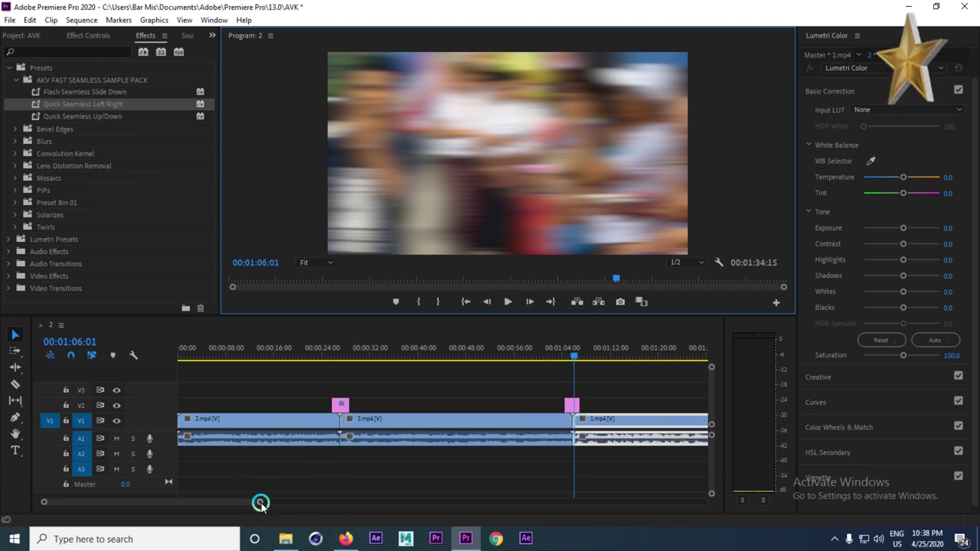
# - Append the _MG_0027.JPG still image to V1 right after 1.mp4
pyautogui.moveTo(260, 503); pyautogui.dragTo(343, 503)
pyautogui.click(402, 361)
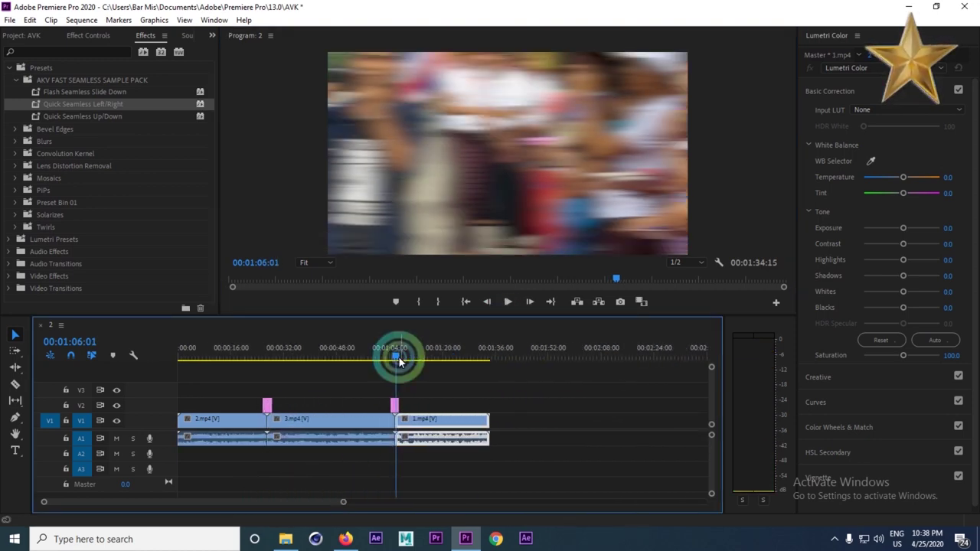
pyautogui.moveTo(402, 361); pyautogui.dragTo(393, 357)
pyautogui.click(92, 21)
pyautogui.click(23, 35)
pyautogui.click(85, 185)
pyautogui.click(423, 361)
pyautogui.moveTo(489, 419); pyautogui.dragTo(518, 420)
# - Place a third adjustment layer on V2 over the cut before the end image
pyautogui.click(499, 357)
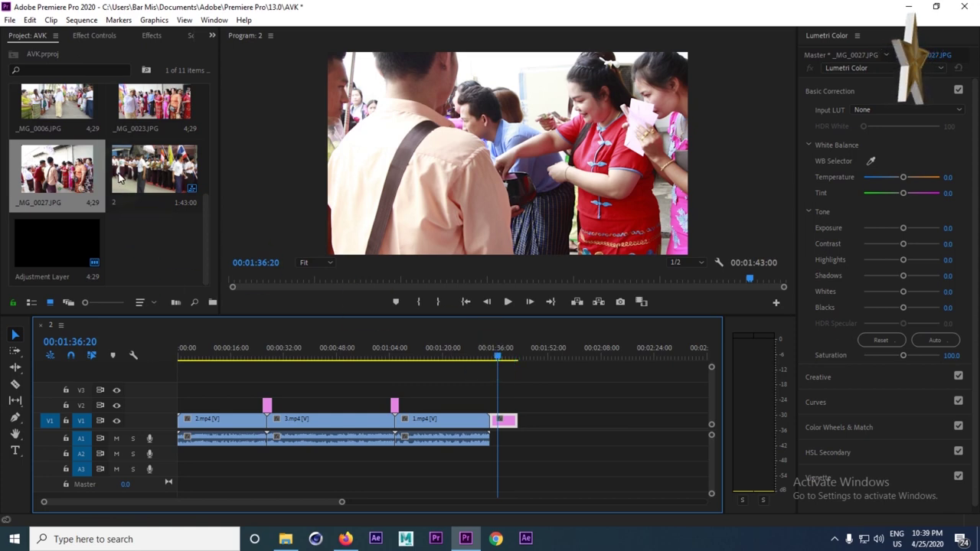
pyautogui.click(147, 36)
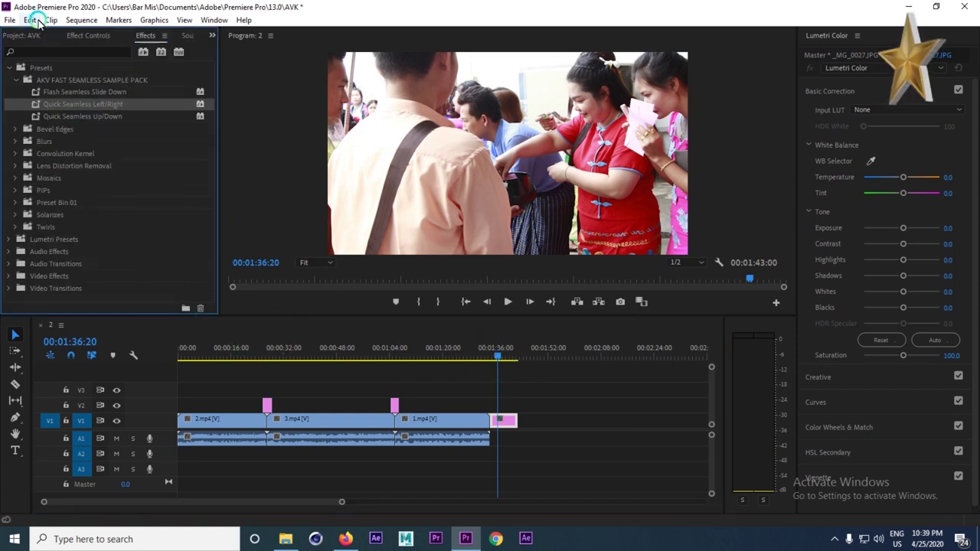
pyautogui.click(27, 35)
pyautogui.moveTo(33, 245)
pyautogui.mouseDown()
pyautogui.moveTo(346, 329)
pyautogui.moveTo(491, 406)
pyautogui.mouseUp()
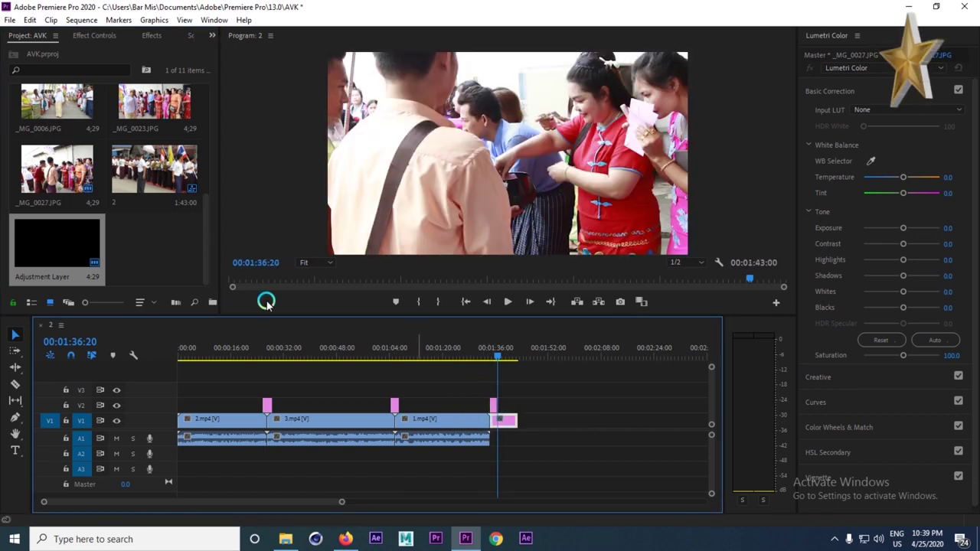
# - Apply Quick Seamless Up/Down to the third adjustment layer and play the final transition
pyautogui.click(145, 35)
pyautogui.click(67, 117)
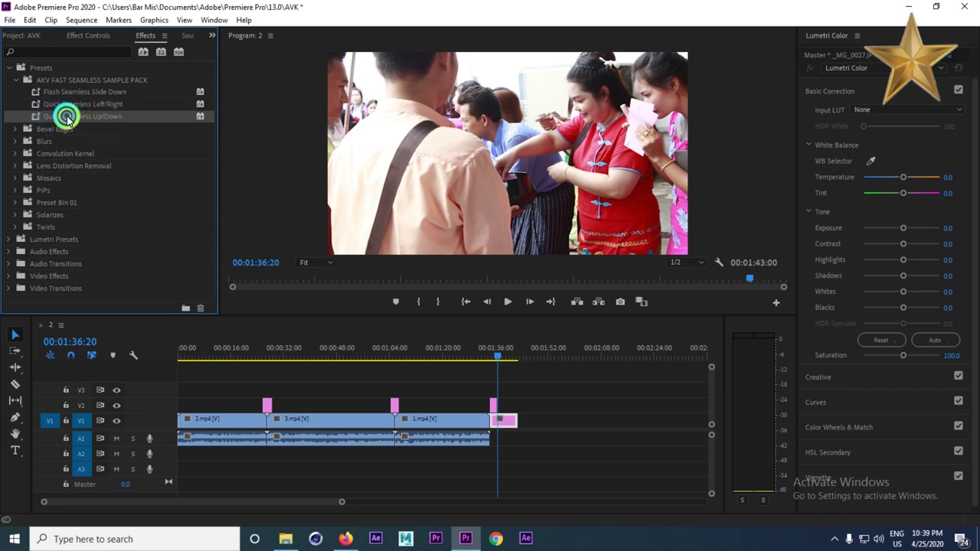
pyautogui.moveTo(67, 117); pyautogui.dragTo(492, 406)
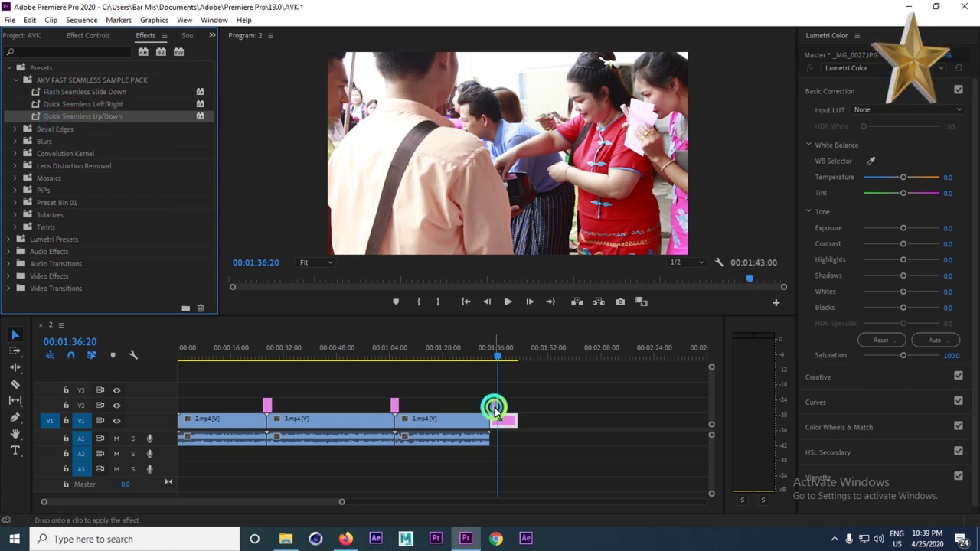
pyautogui.click(490, 354)
pyautogui.click(507, 302)
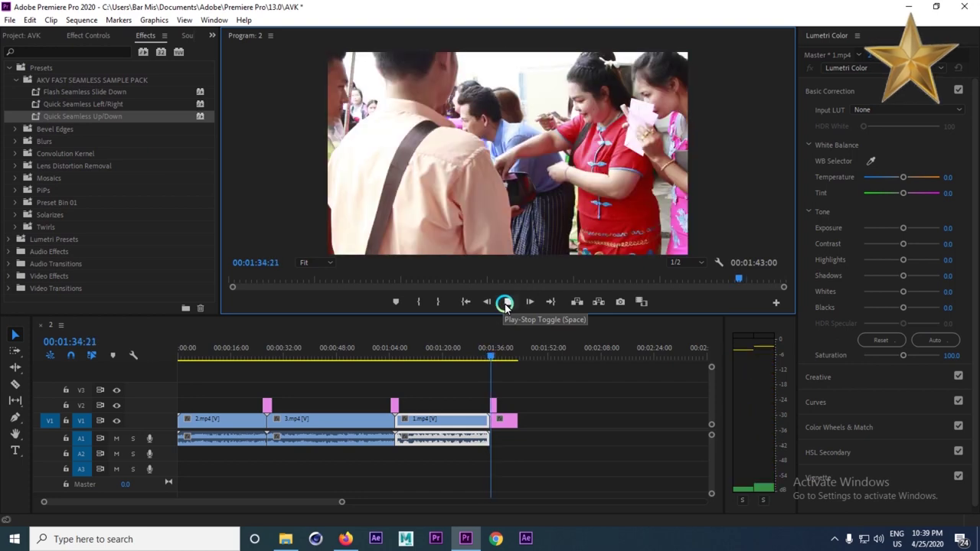
pyautogui.click(502, 303)
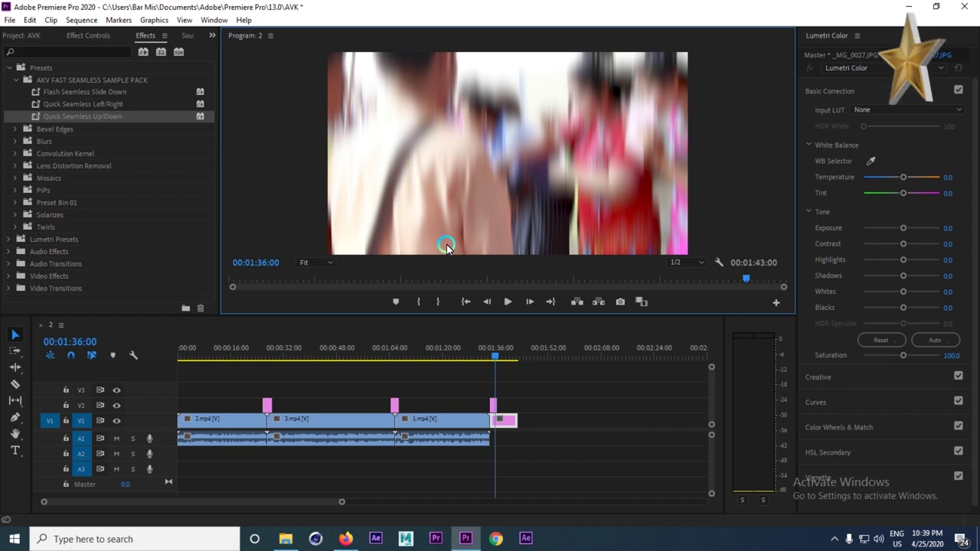
pyautogui.click(491, 355)
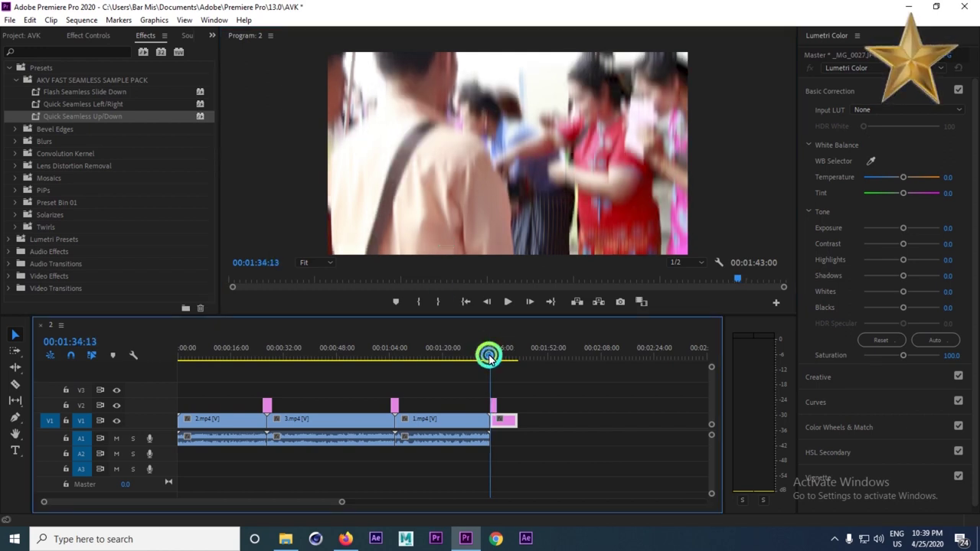